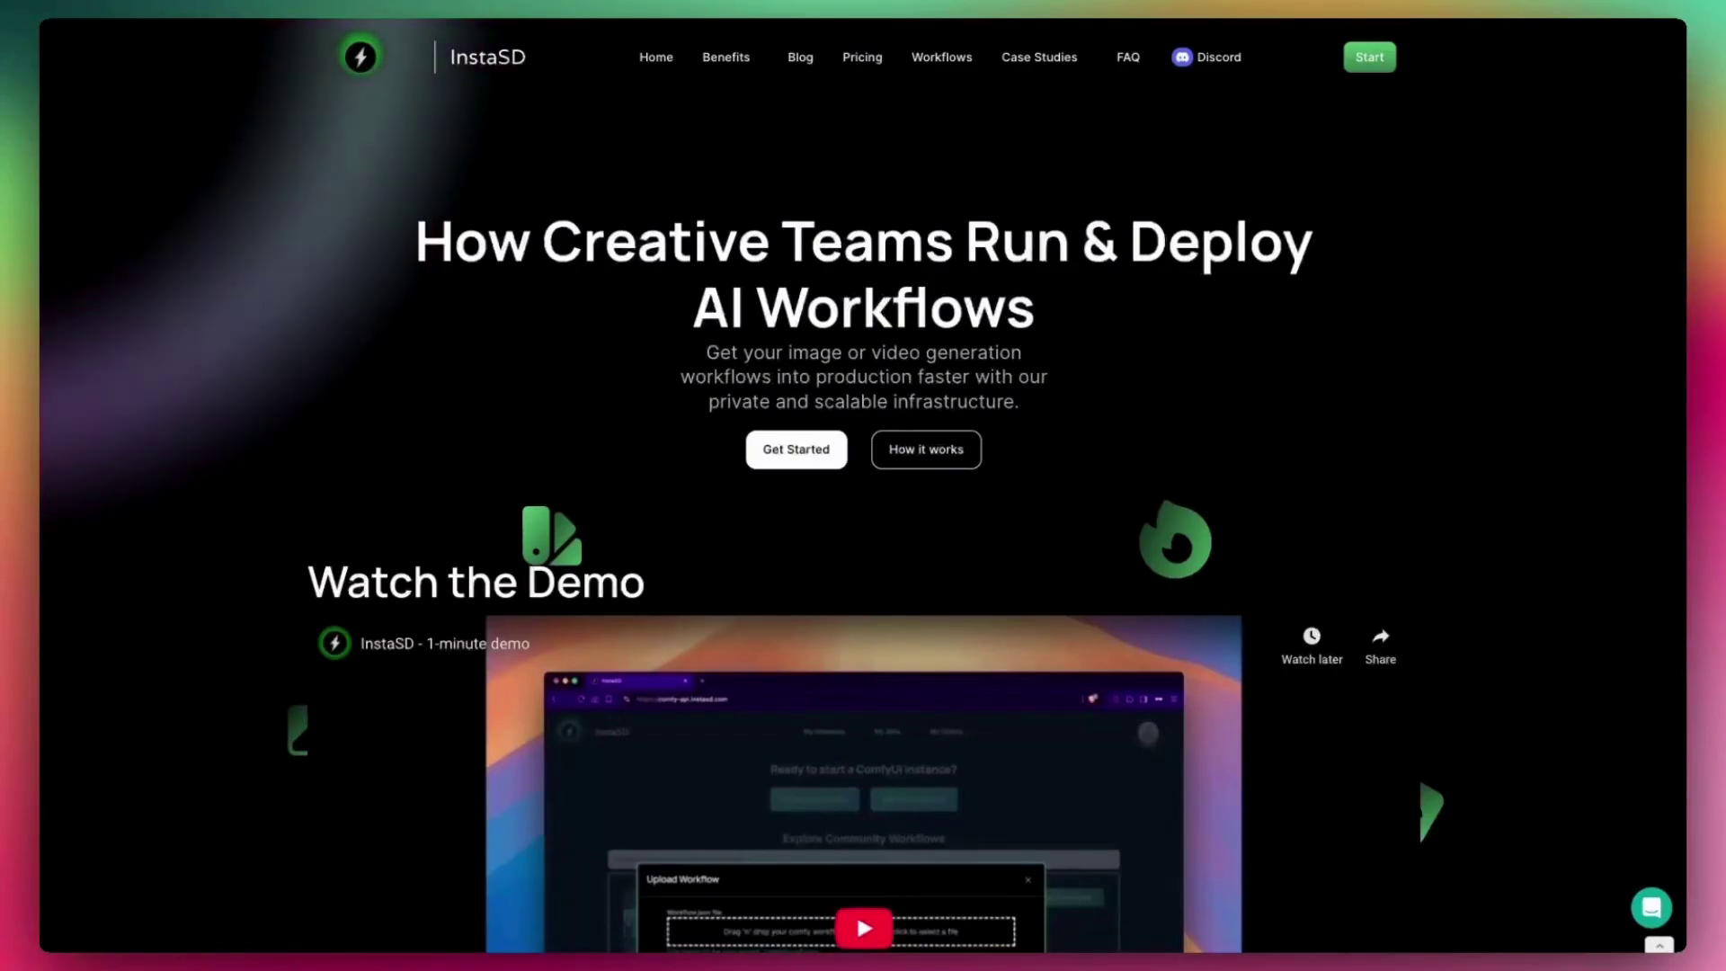
Go to the Workflows page on the InstaSD site to browse community workflows
left_click(942, 60)
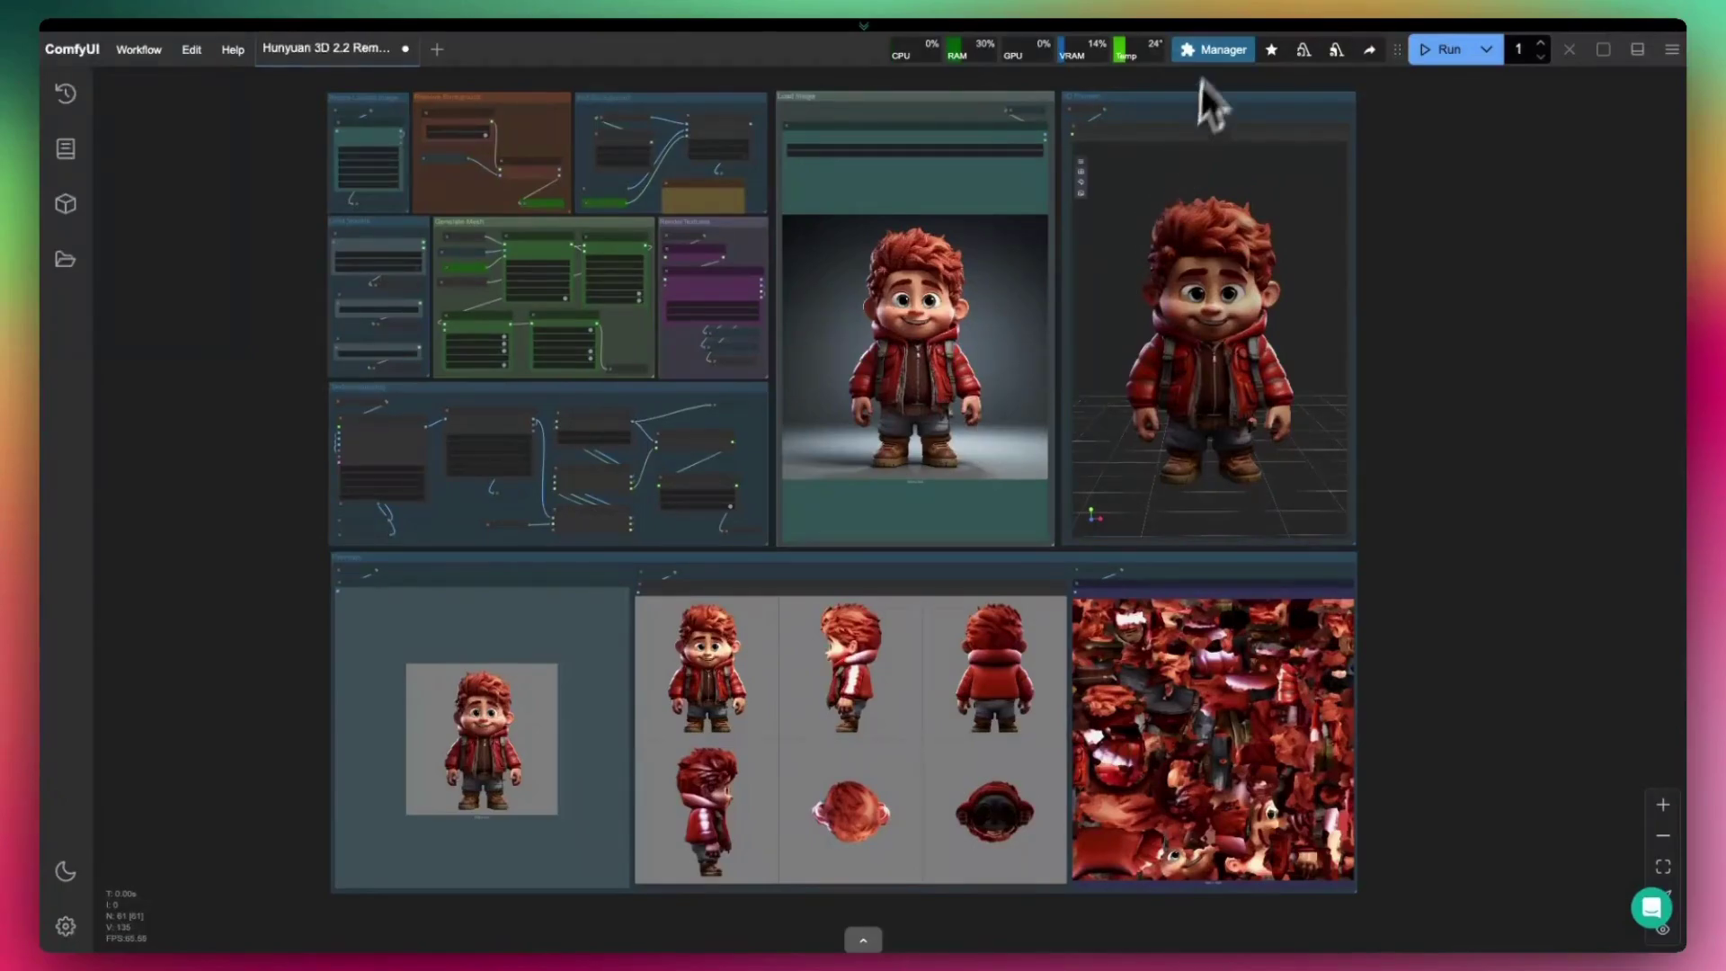
Filter the Custom Nodes Manager to list only the installed node packs
left_click(1215, 48)
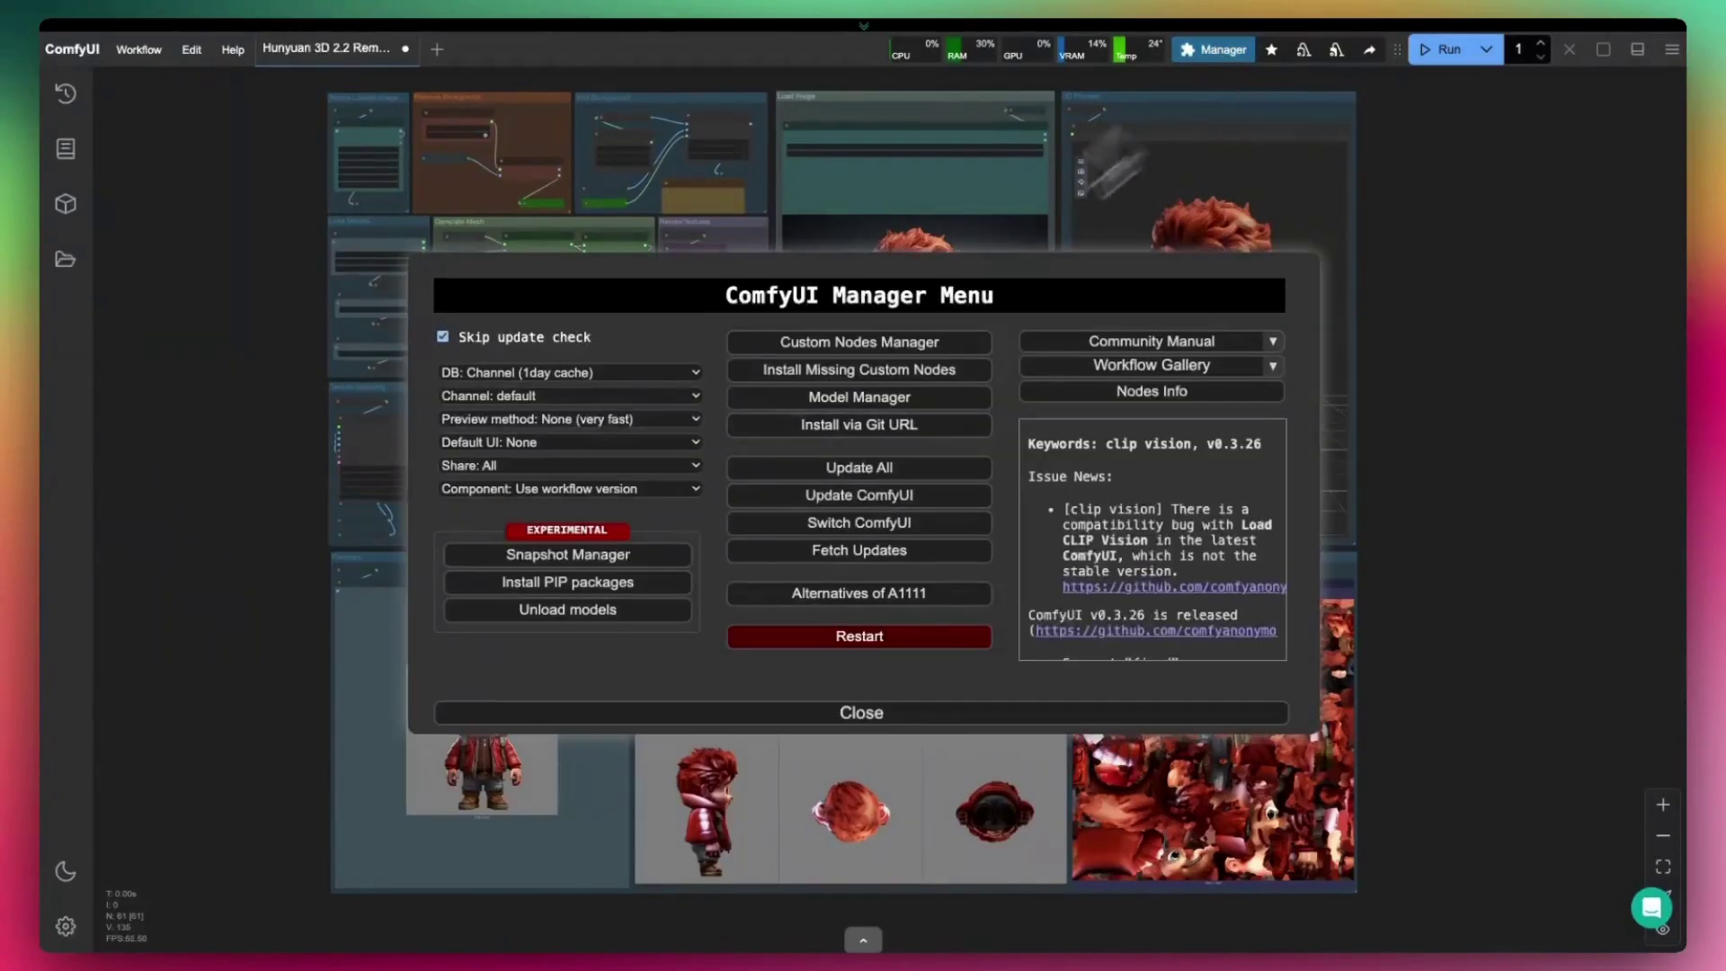
left_click(830, 347)
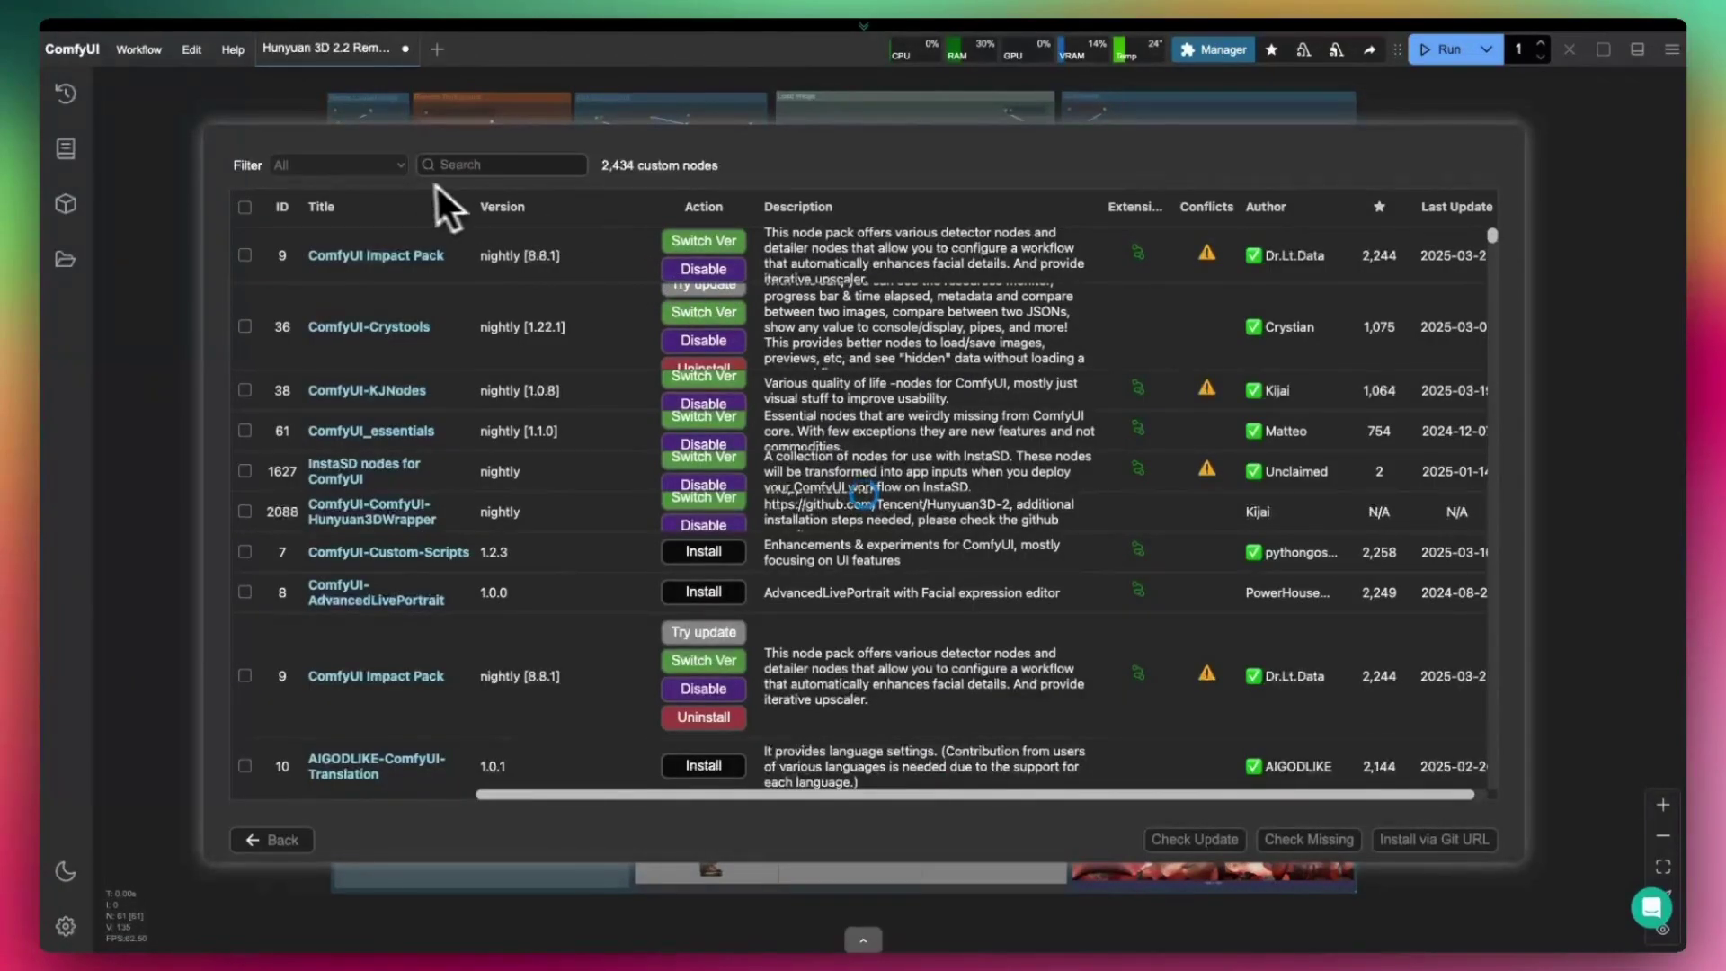
left_click(385, 171)
left_click(388, 181)
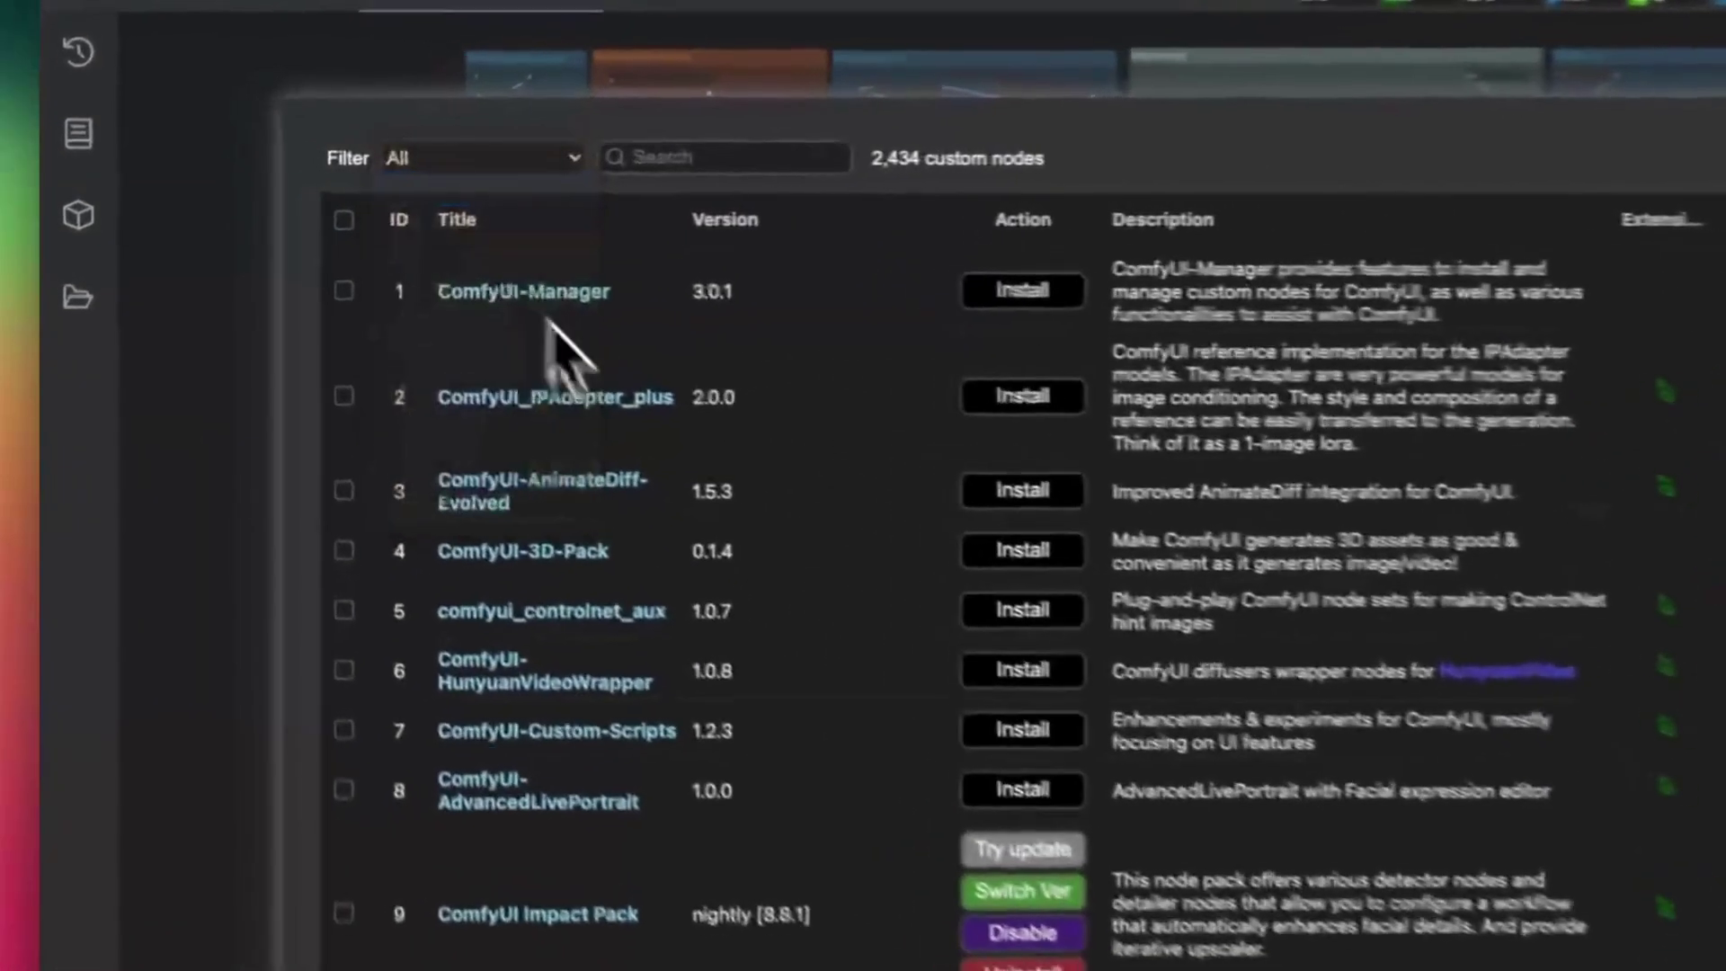
scroll(601, 386, "down", 5)
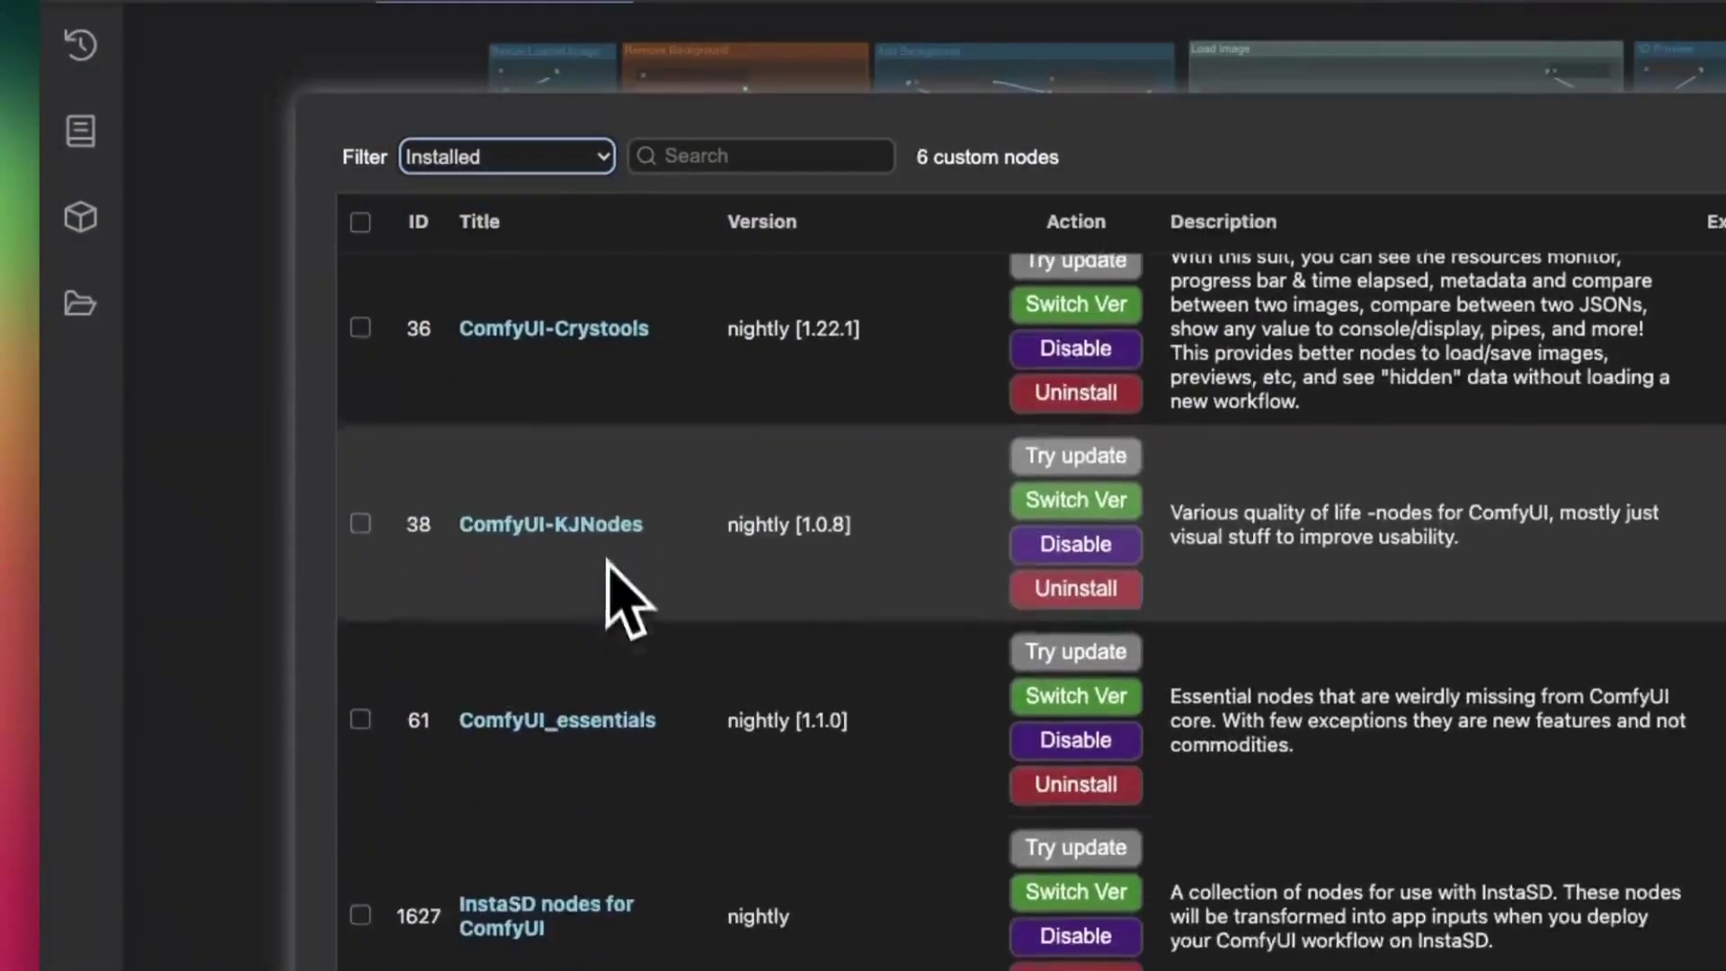
Go to the ComfyUI-Hunyuan3DWrapper repository page from its installed entry
left_click_drag(648, 449, 460, 458)
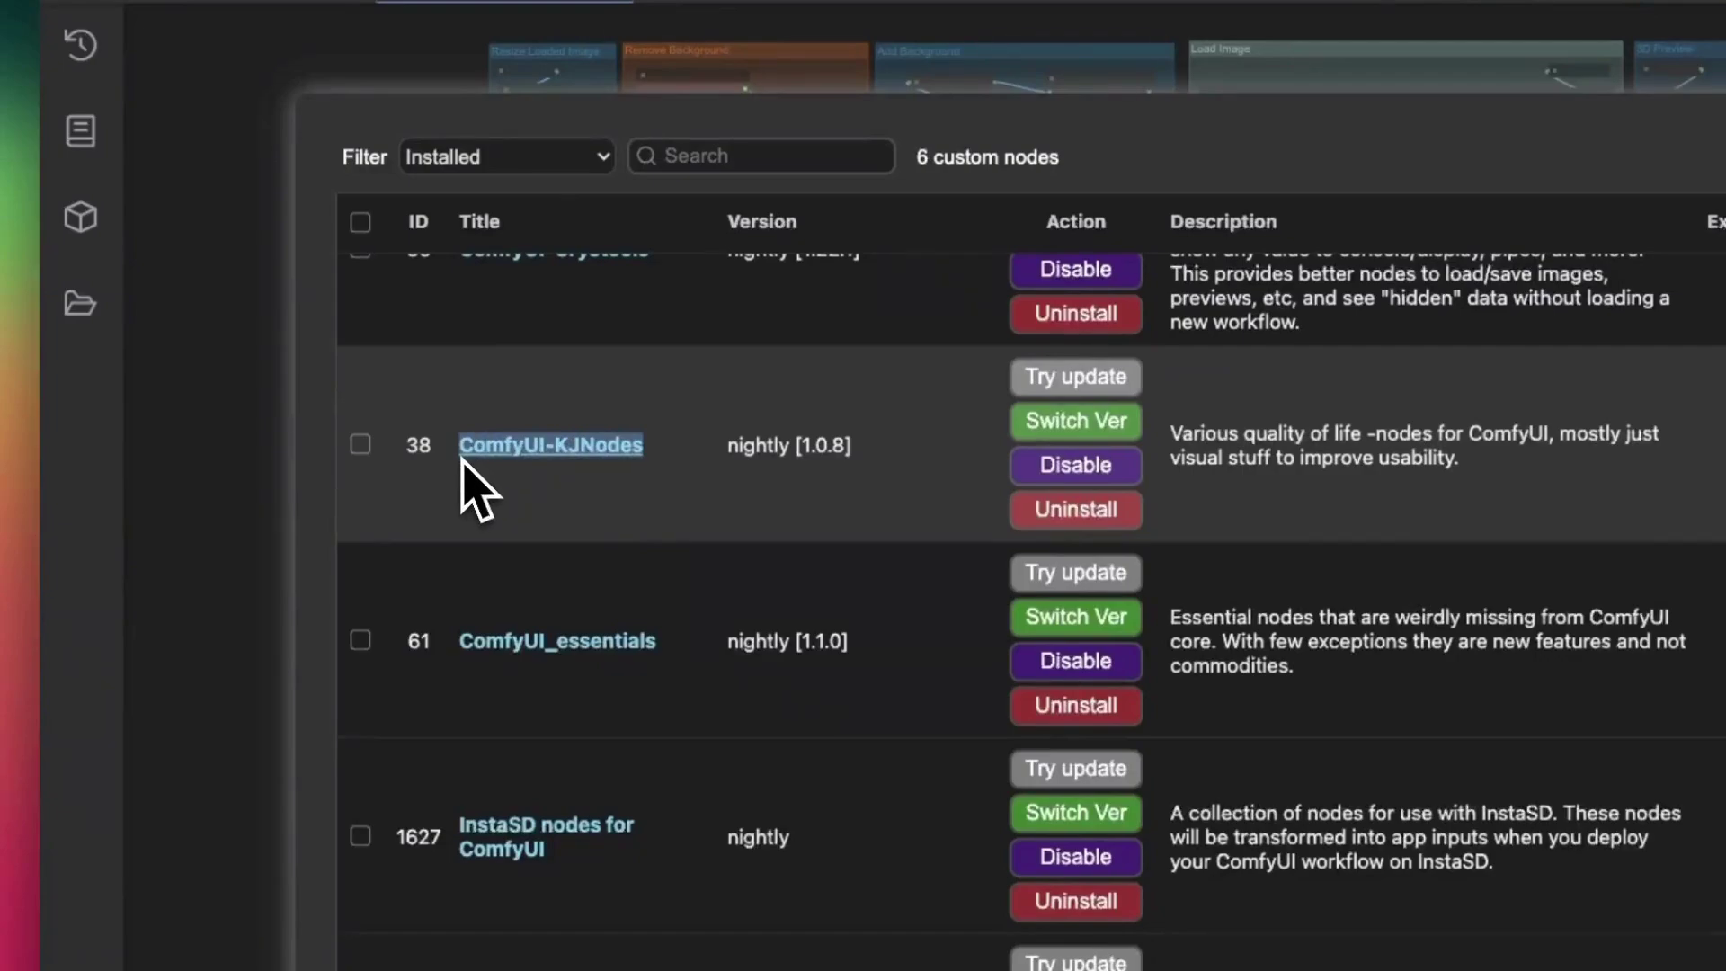
left_click(676, 486)
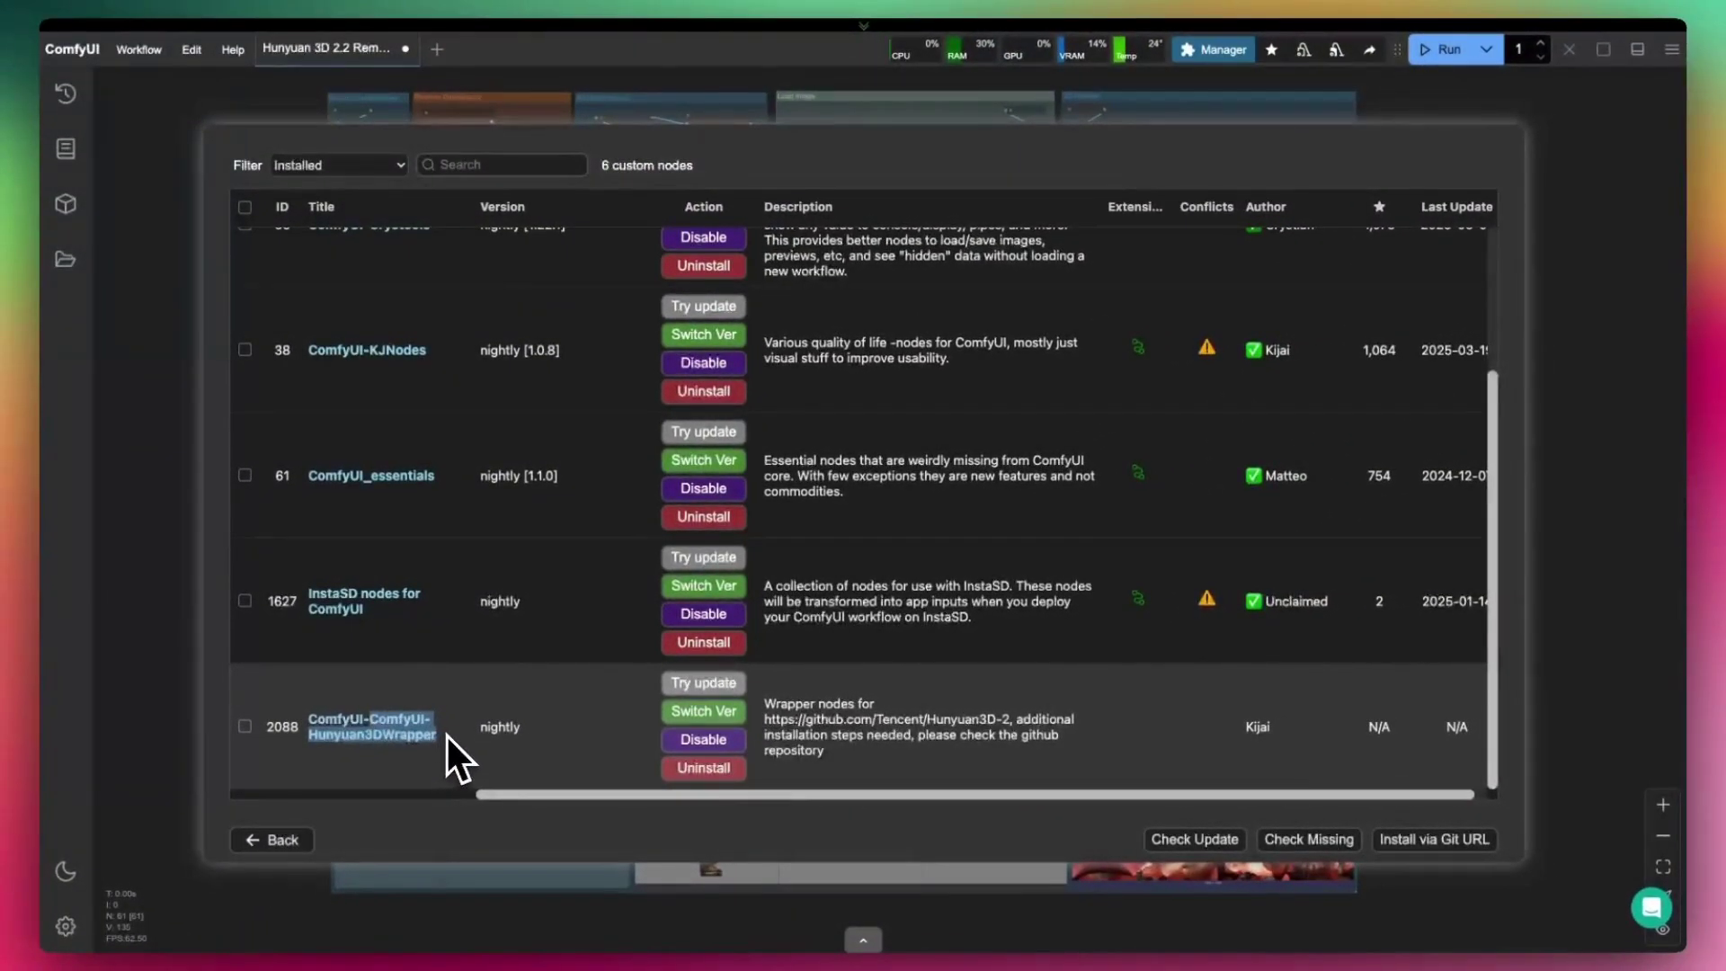
left_click(446, 735)
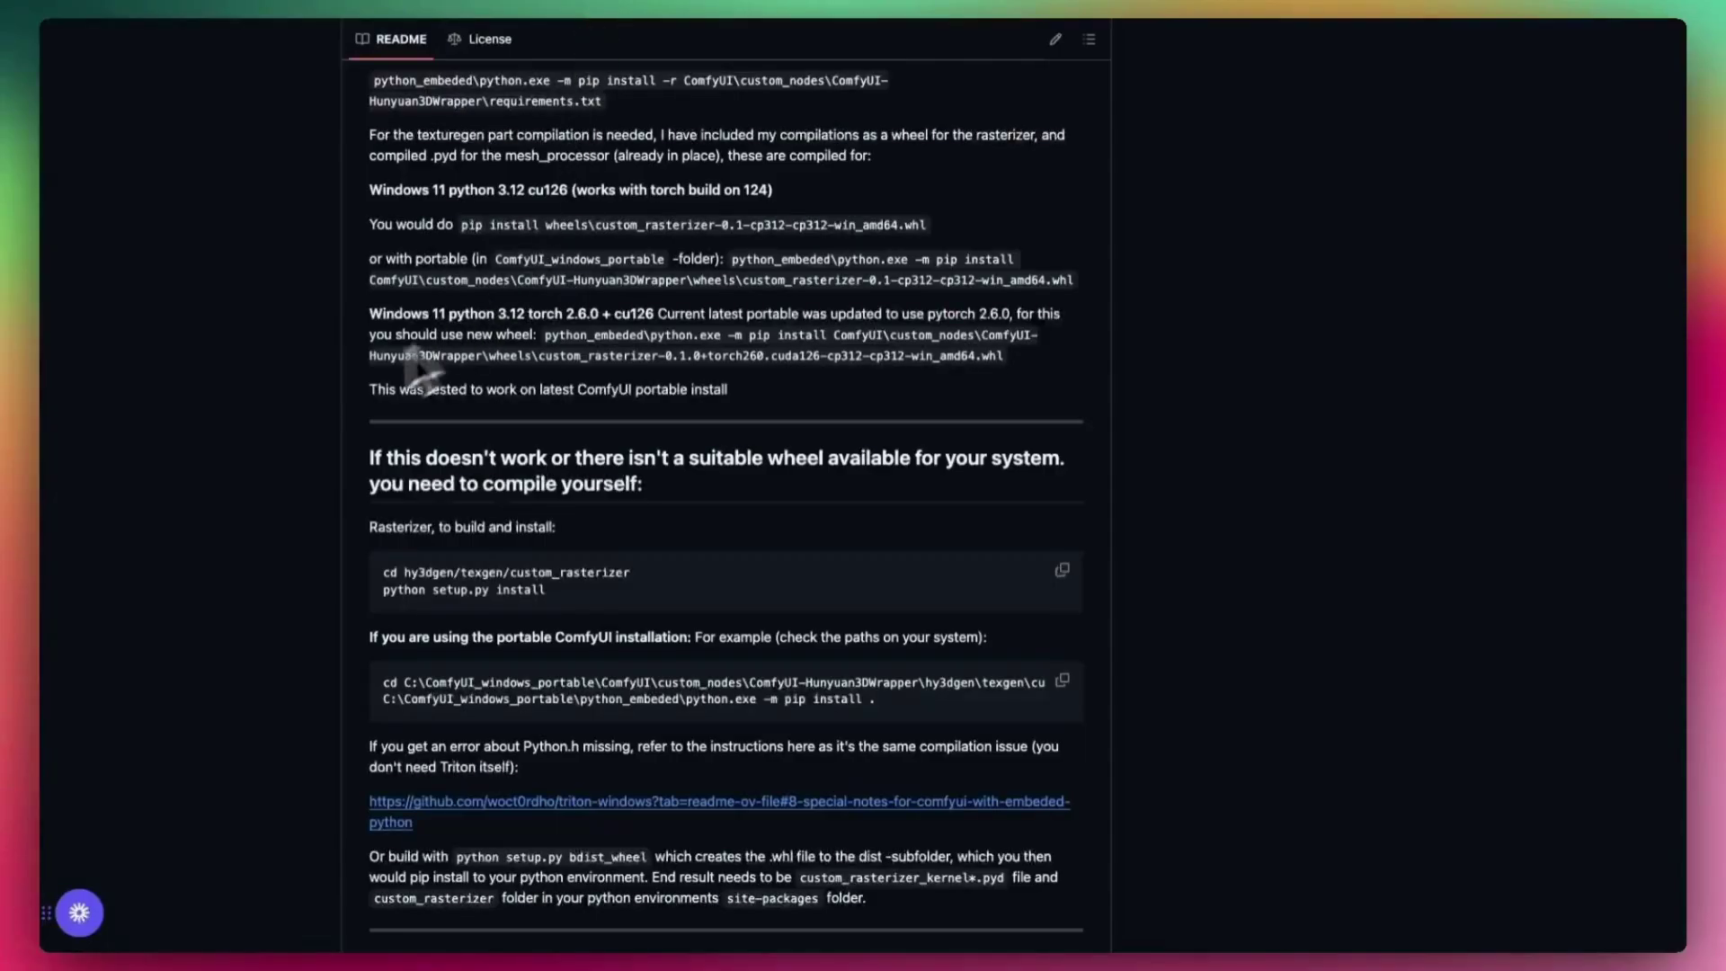
Scroll the Hunyuan3DWrapper README down to the compile-it-yourself rasterizer instructions
scroll(333, 481, "down", 1)
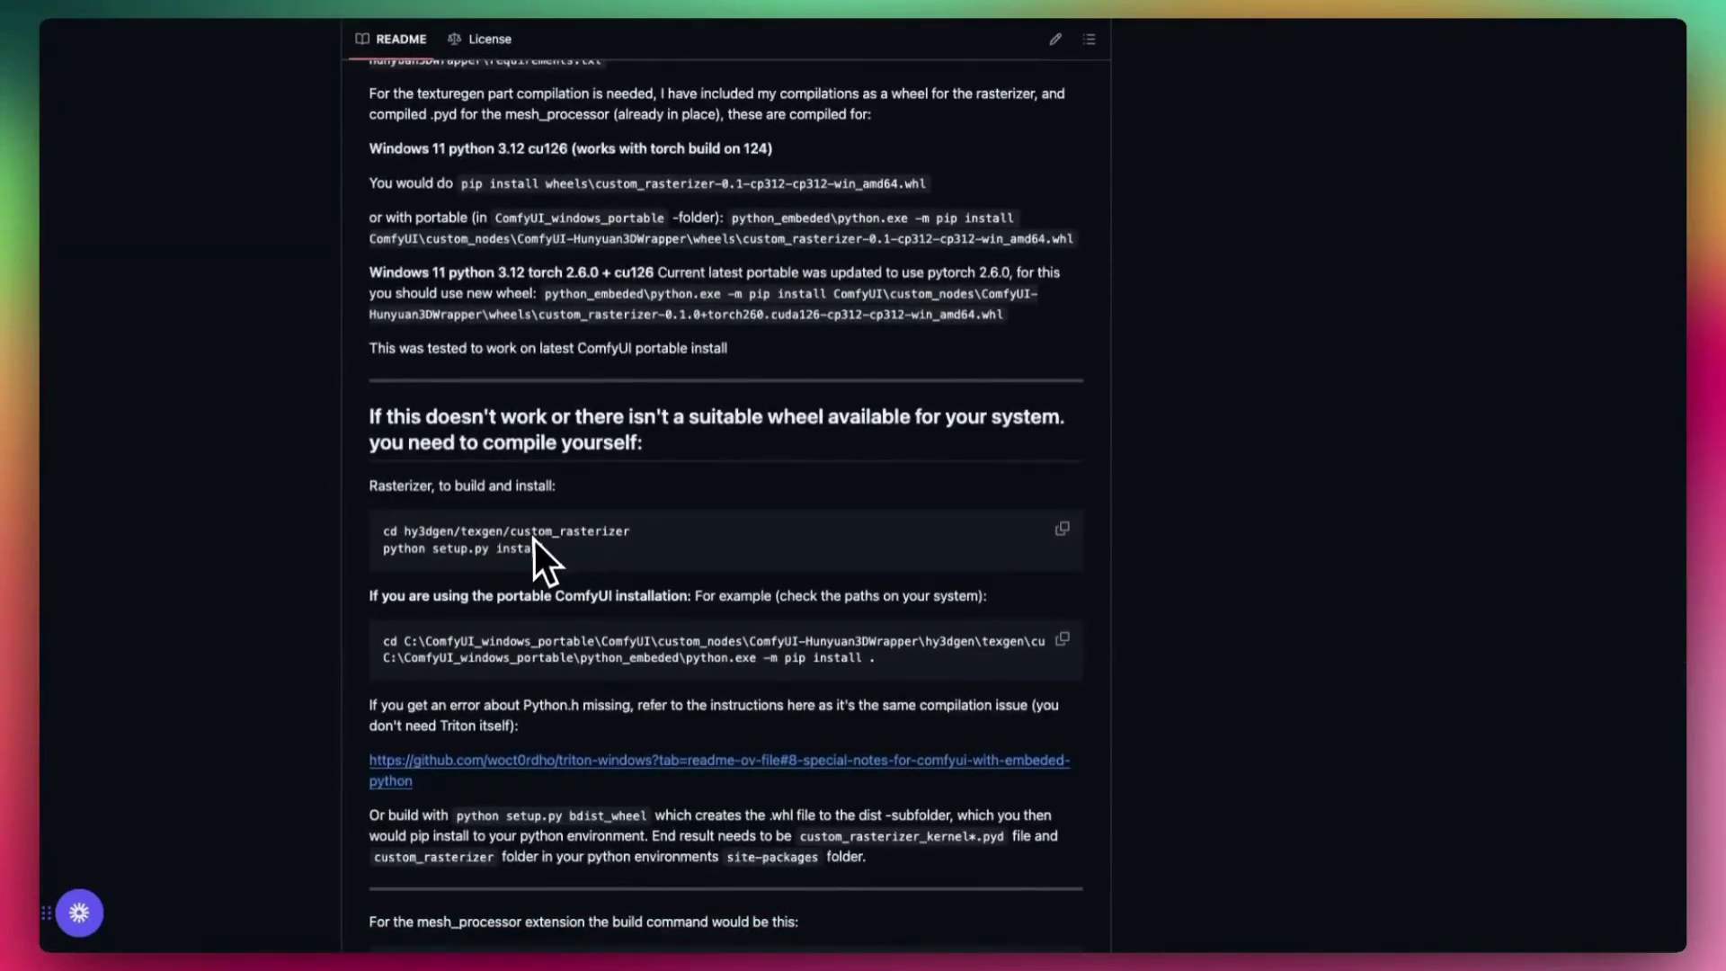
scroll(529, 541, "down", 1)
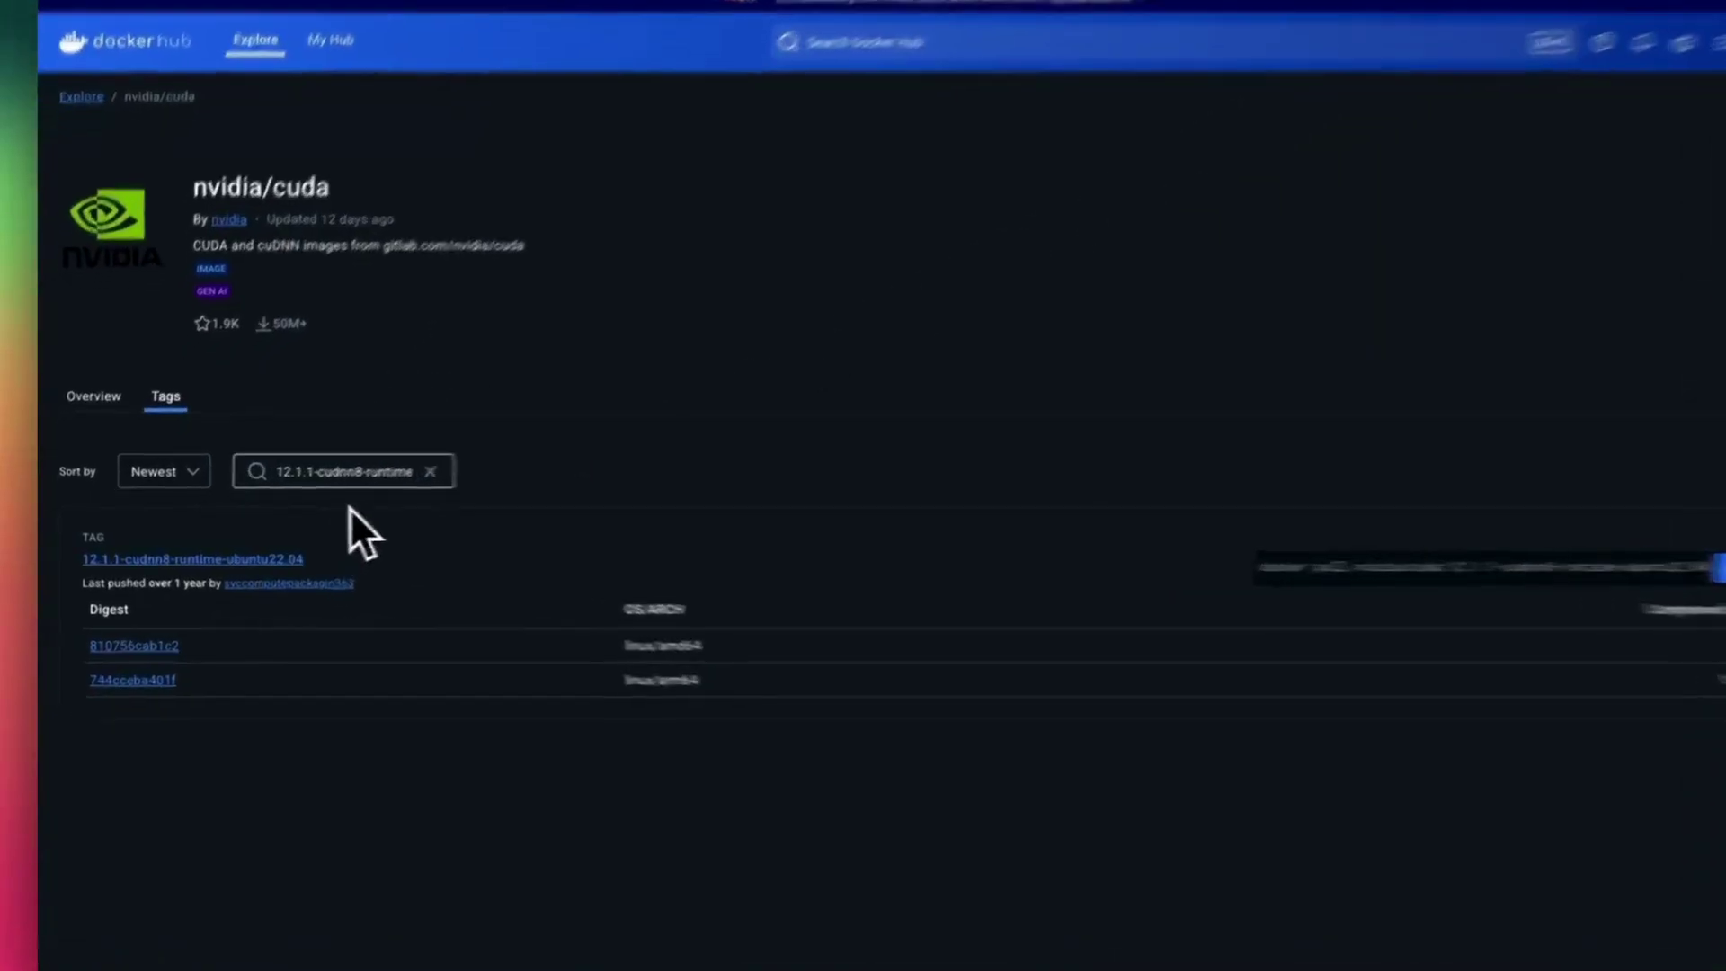
Replace 'runtime' with 'devel' in the nvidia/cuda tag search to find 12.1.1-cudnn8-devel
double_click(400, 471)
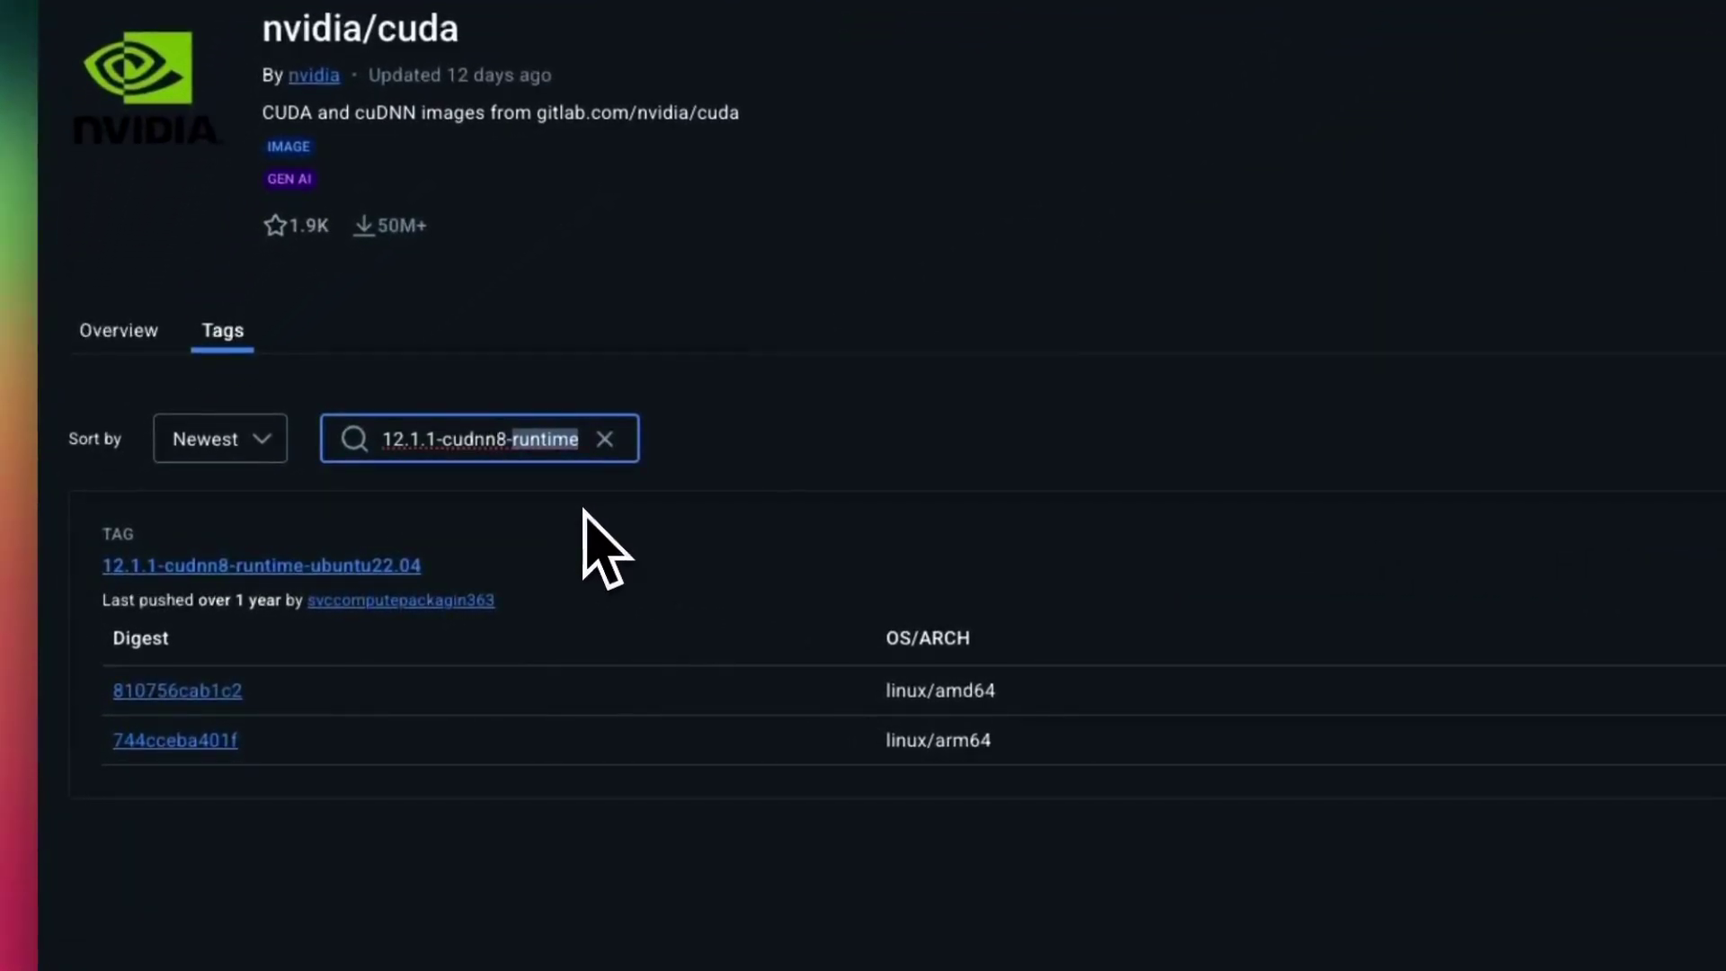
type("devel")
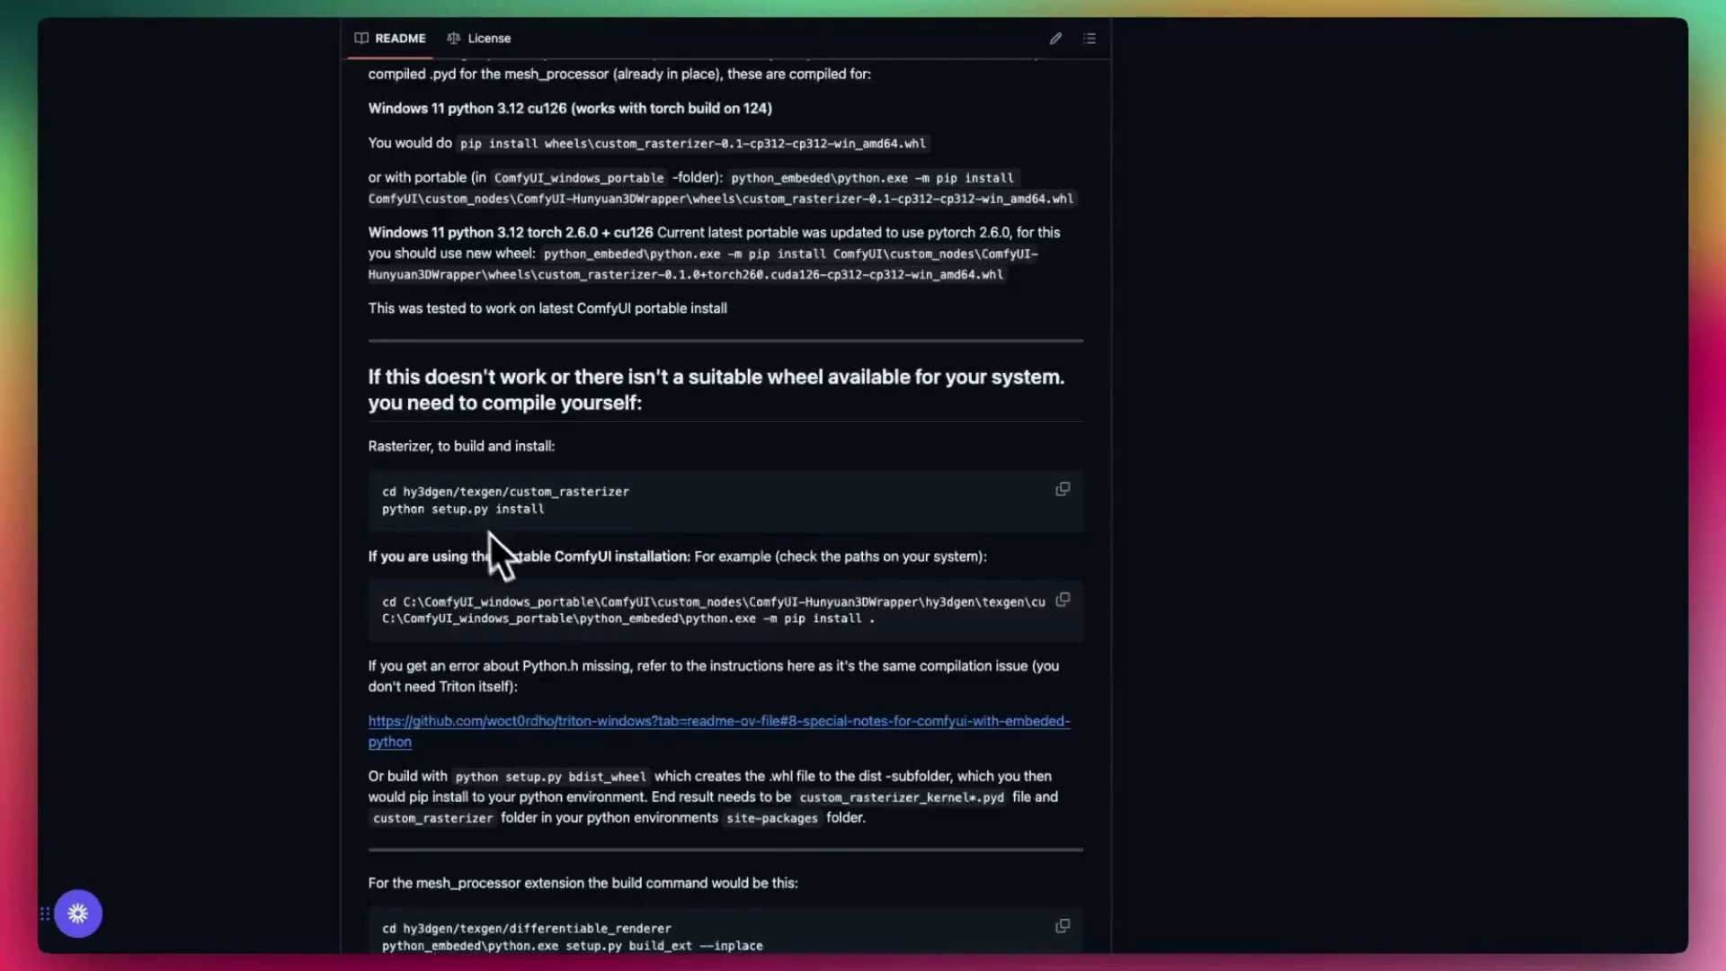
Copy the HTTPS clone URL from the Tencent Hunyuan3D-2 repository's Code menu
scroll(489, 534, "up", 1)
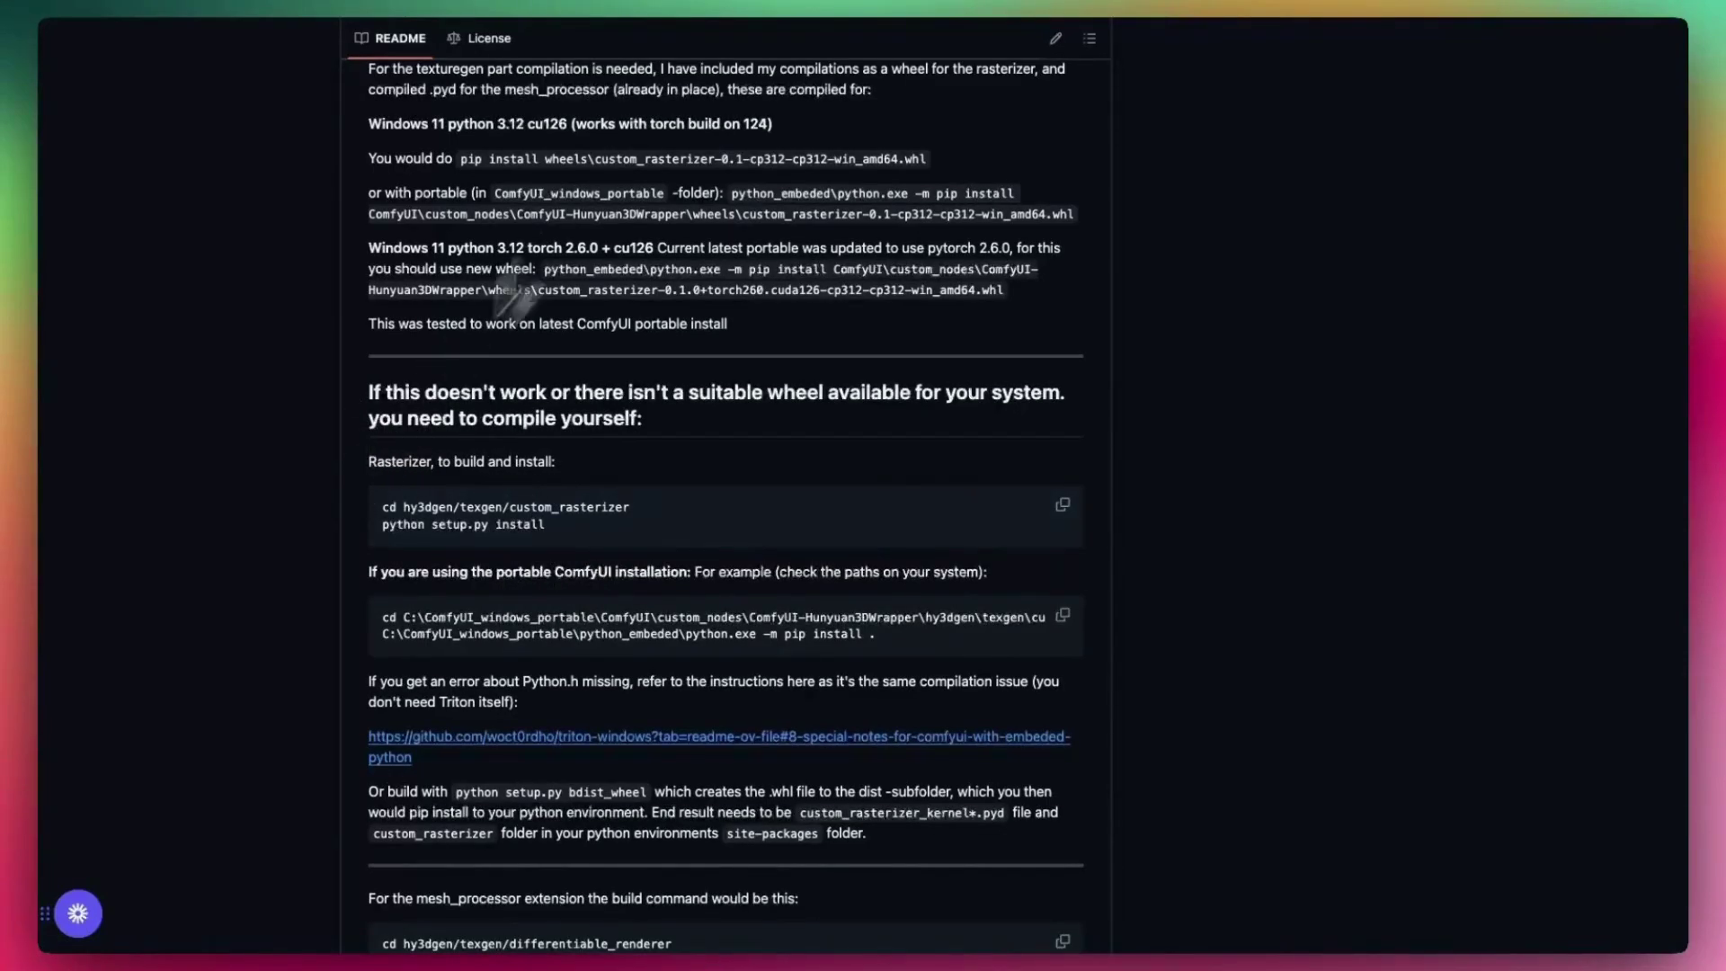
left_click(701, 3)
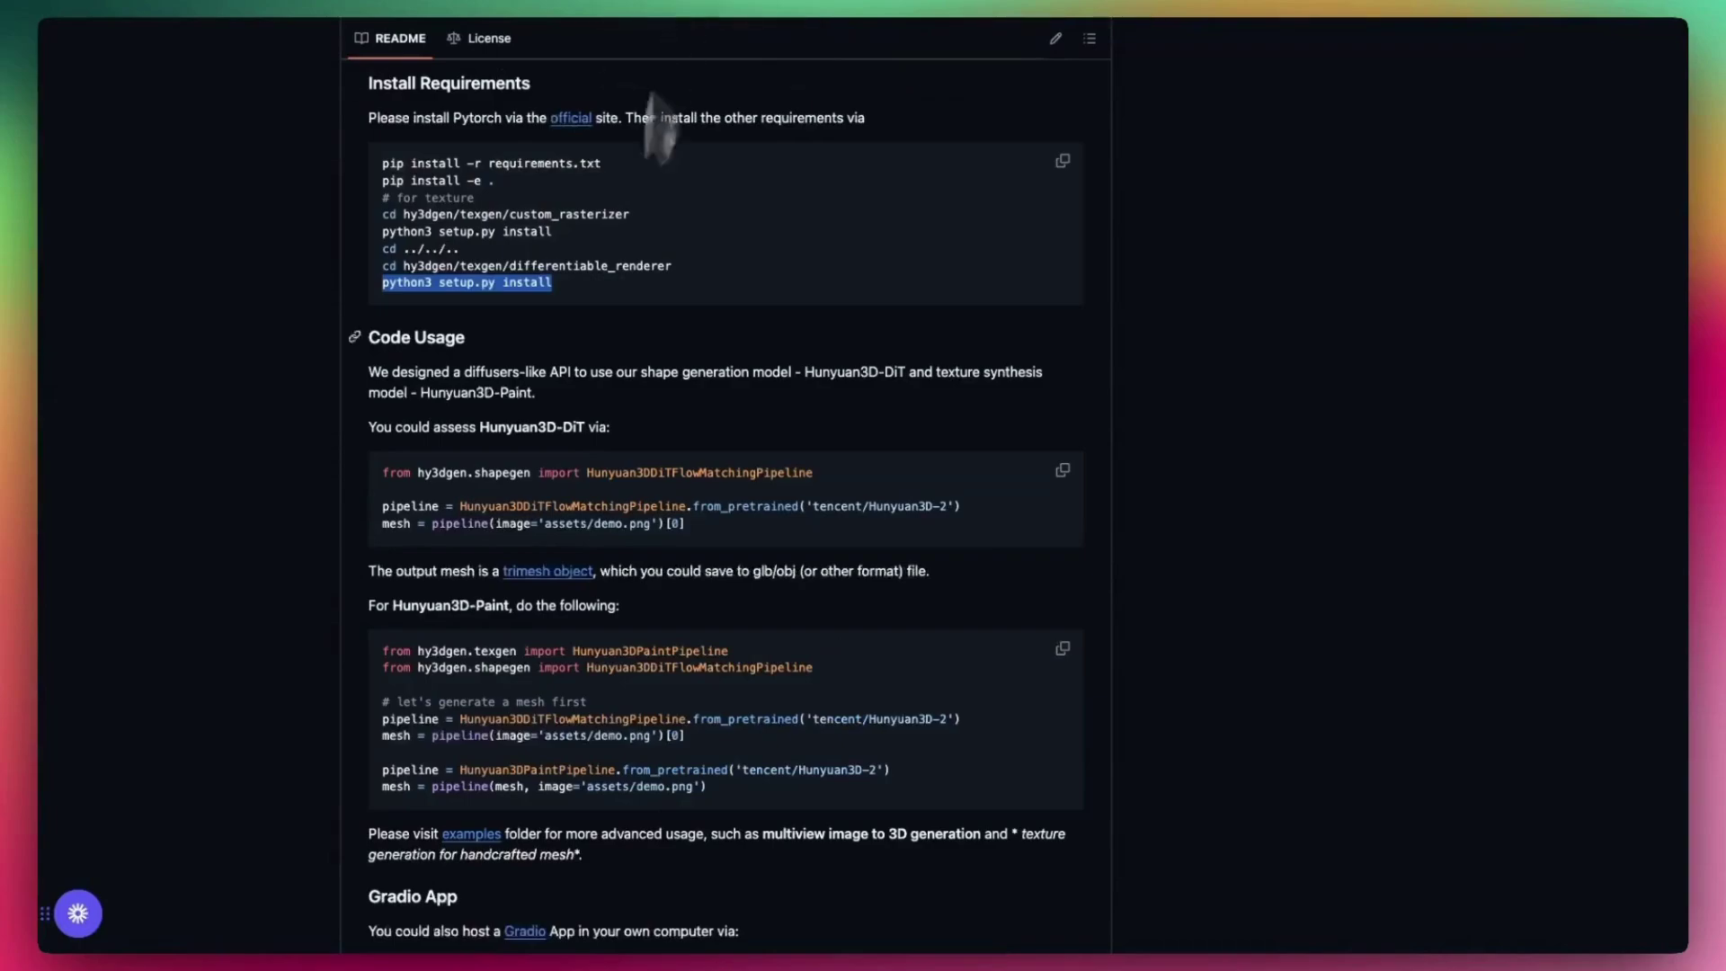
left_click(543, 321)
scroll(542, 321, "up", 1)
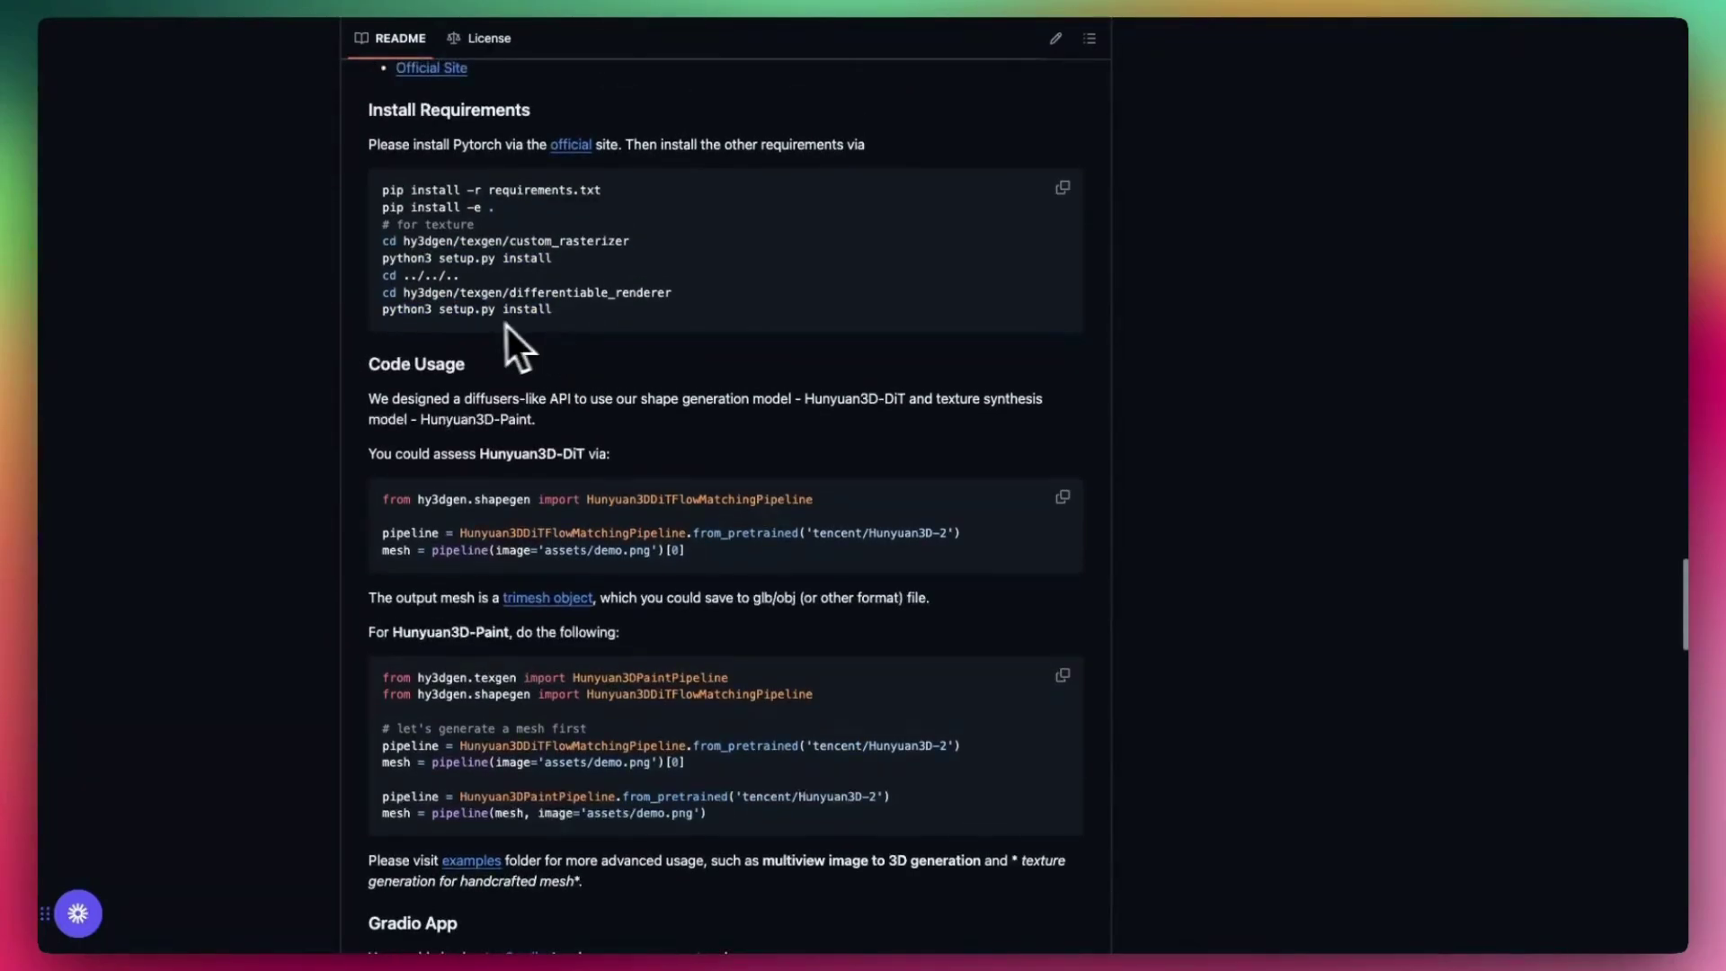
scroll(494, 328, "up", 20)
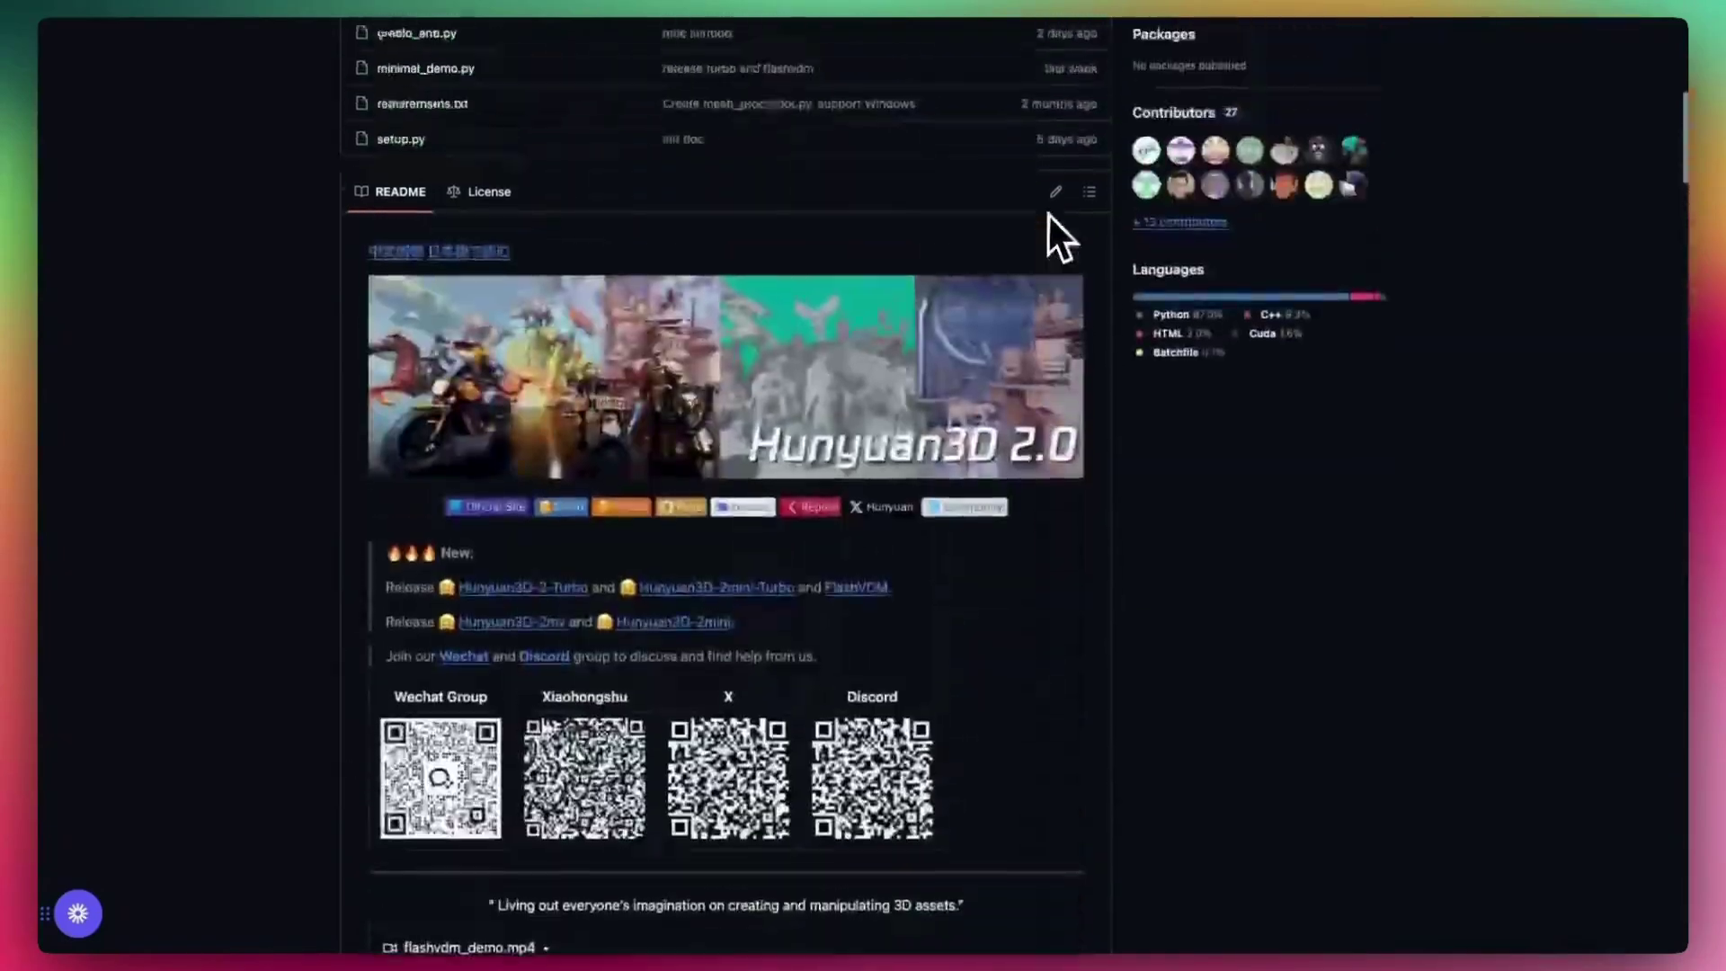
scroll(1048, 212, "up", 8)
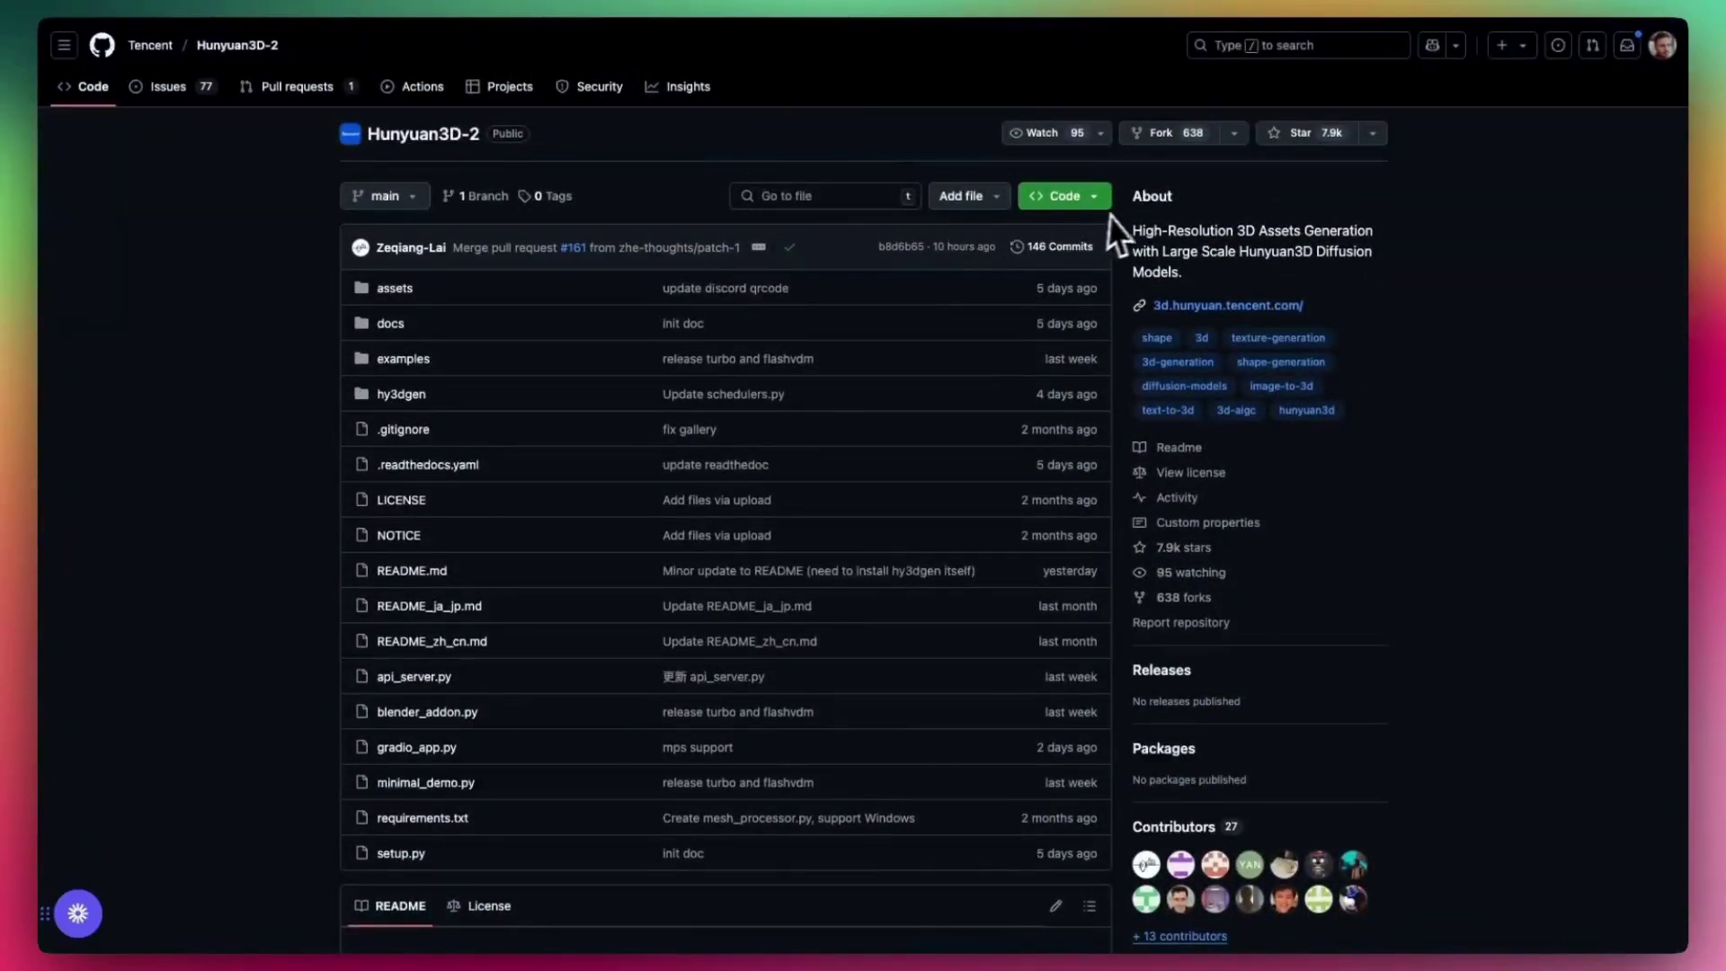
left_click(1089, 208)
left_click(978, 527)
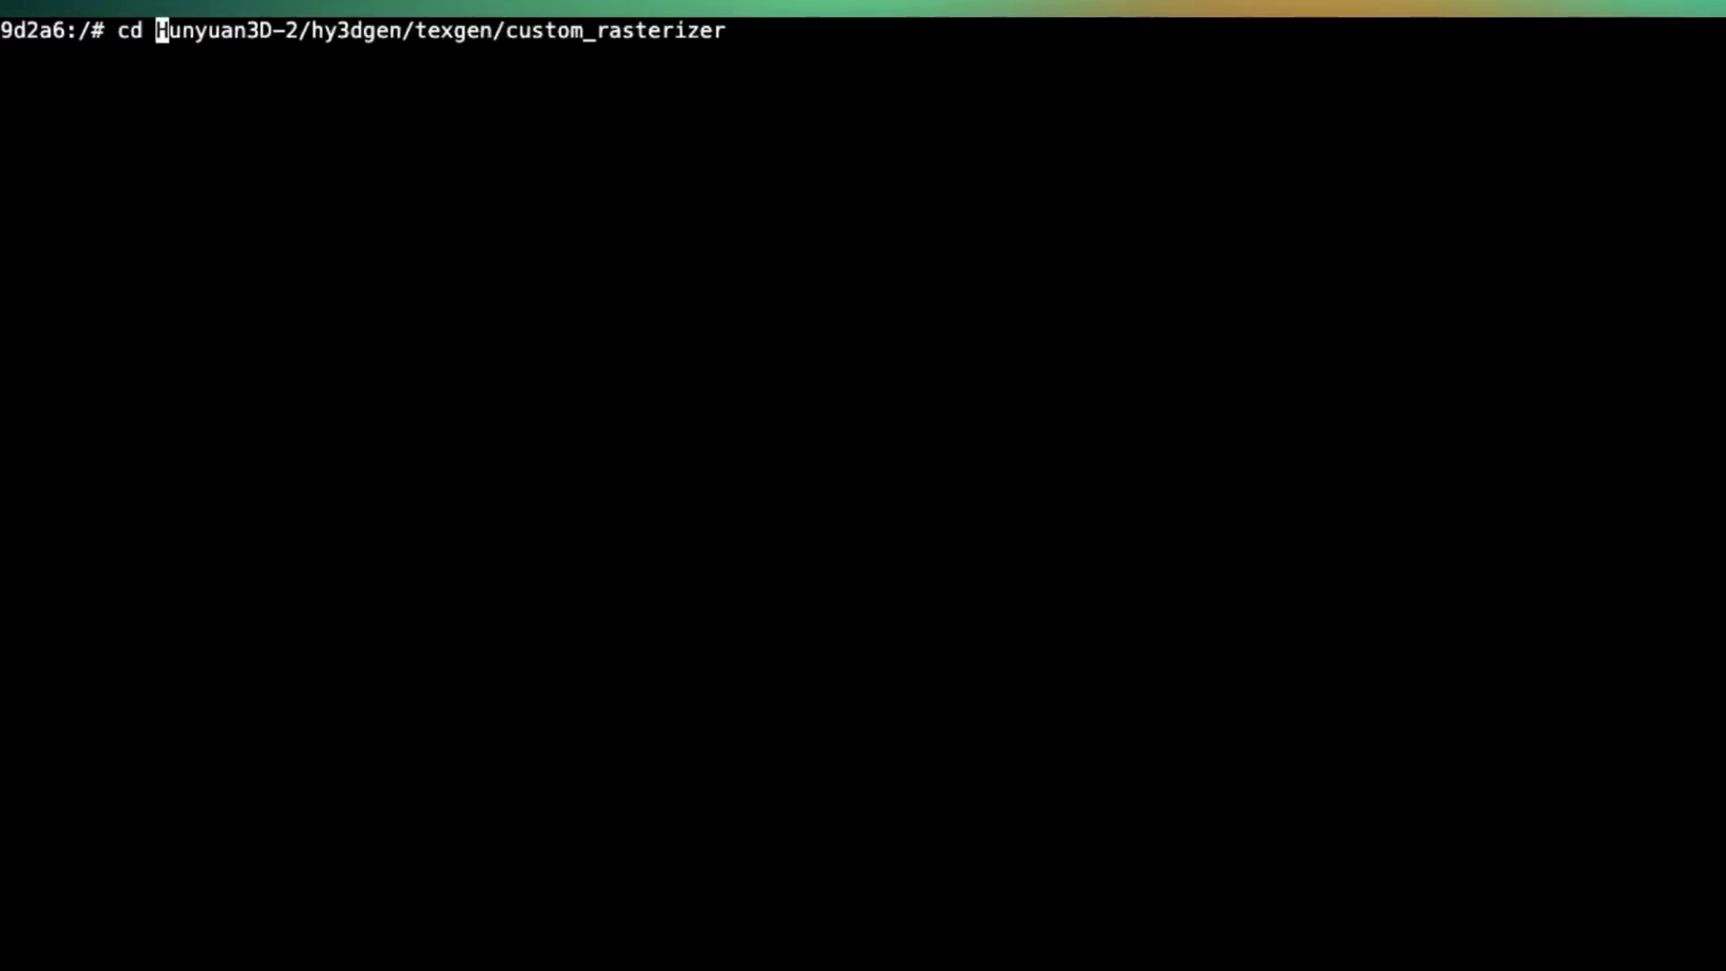
In the custom_rasterizer folder, build the rasterizer wheel, correcting the command to python3
key("Return")
type("ls")
key("Return")
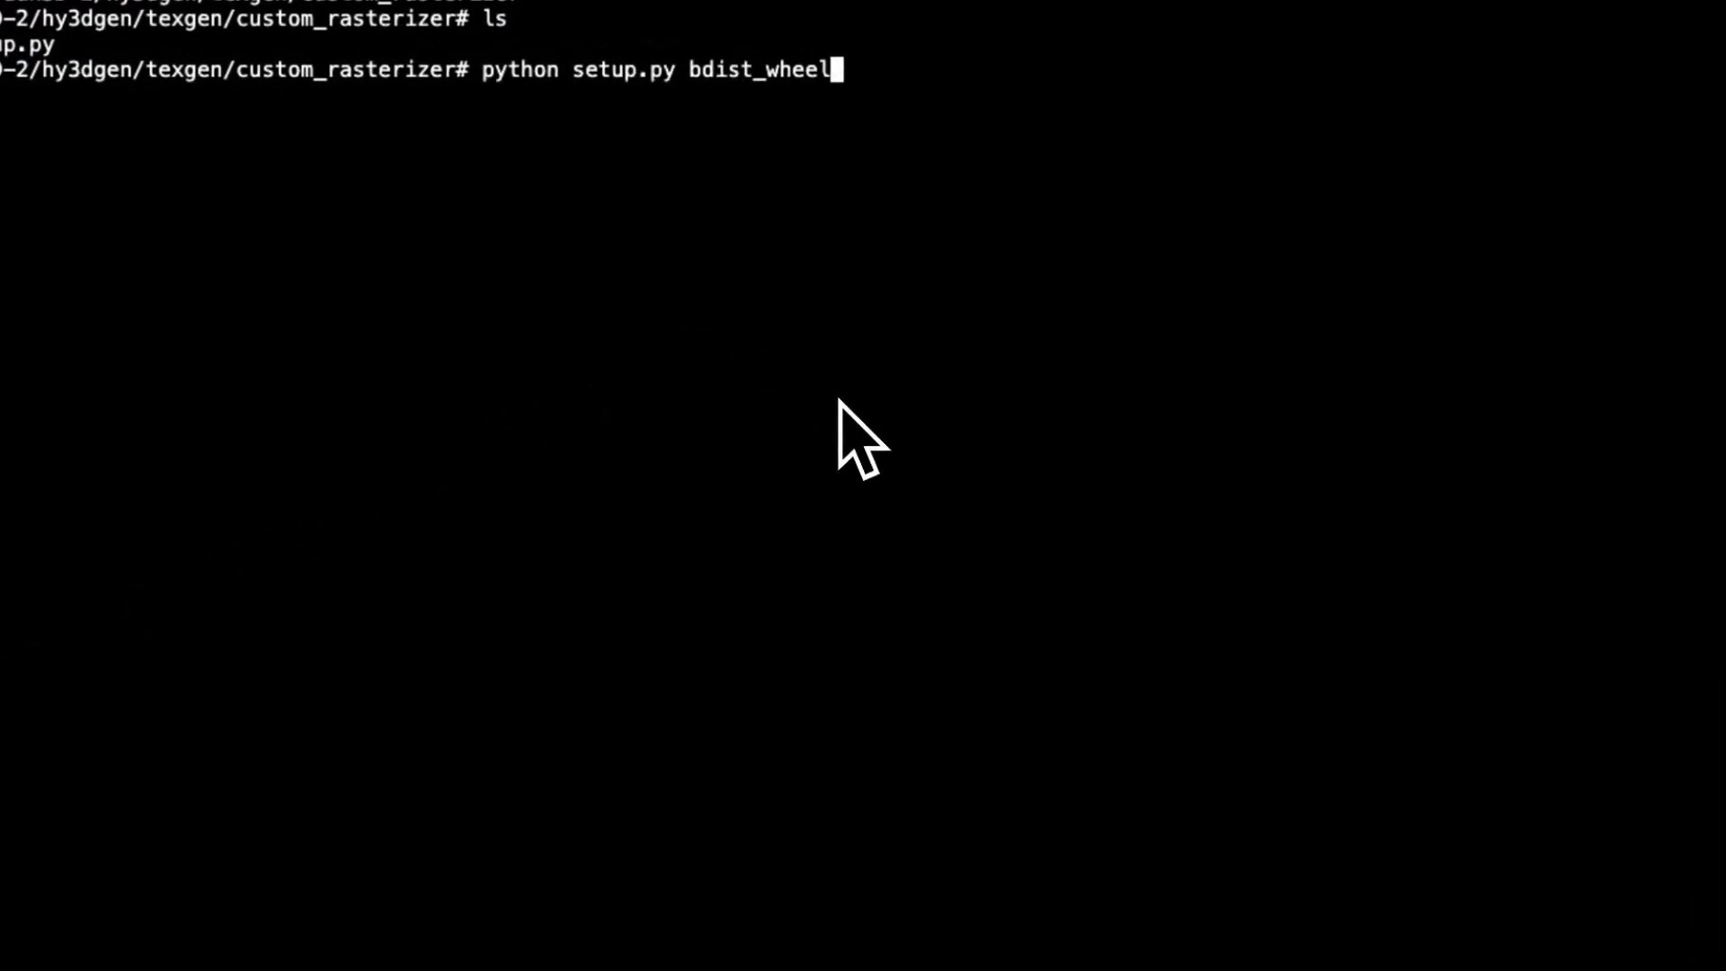
key("ctrl+Left")
key("ctrl+Left")
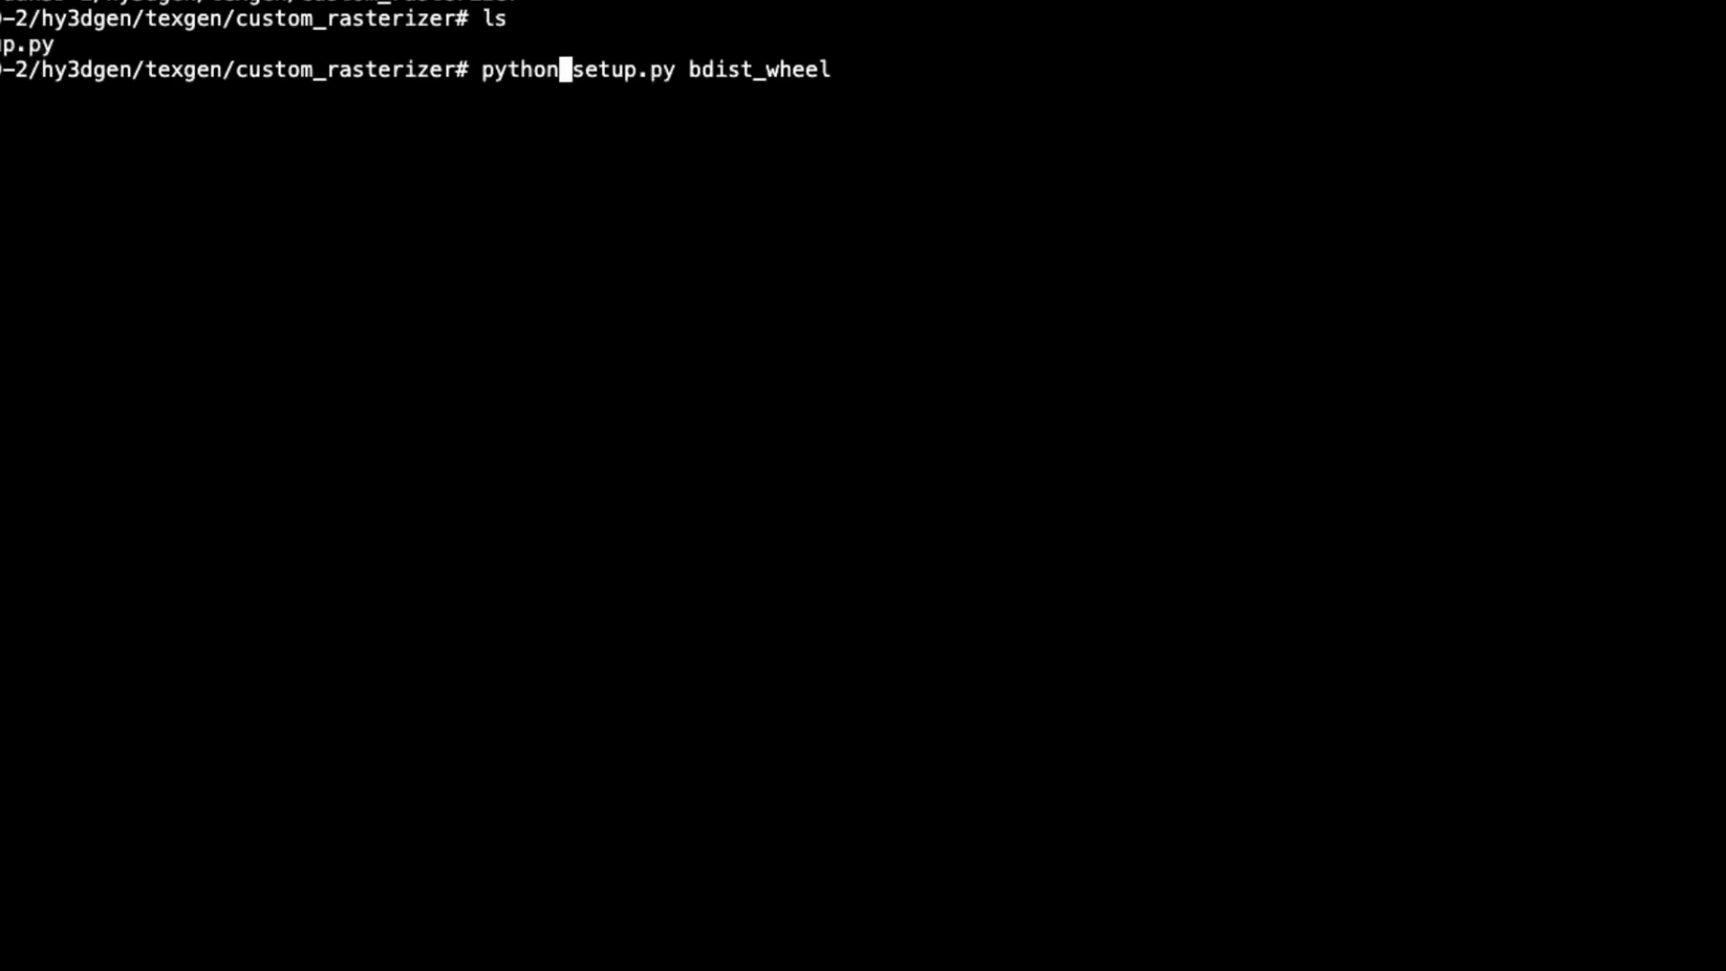
type("3")
key("End")
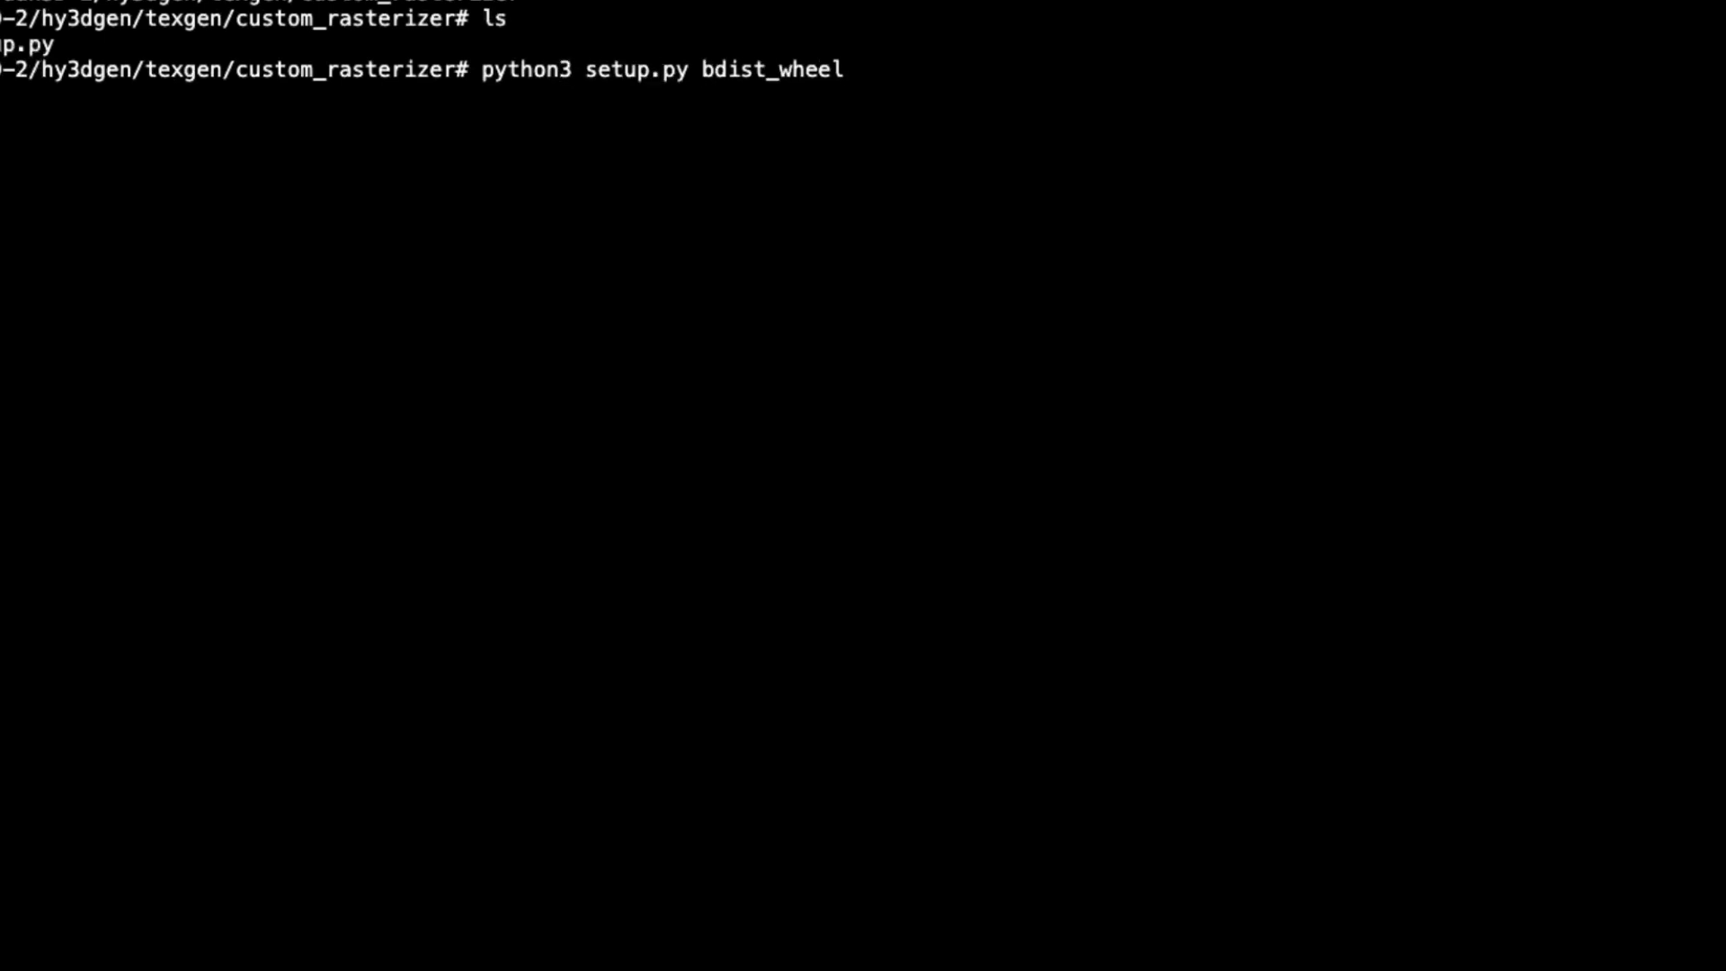
key("Return")
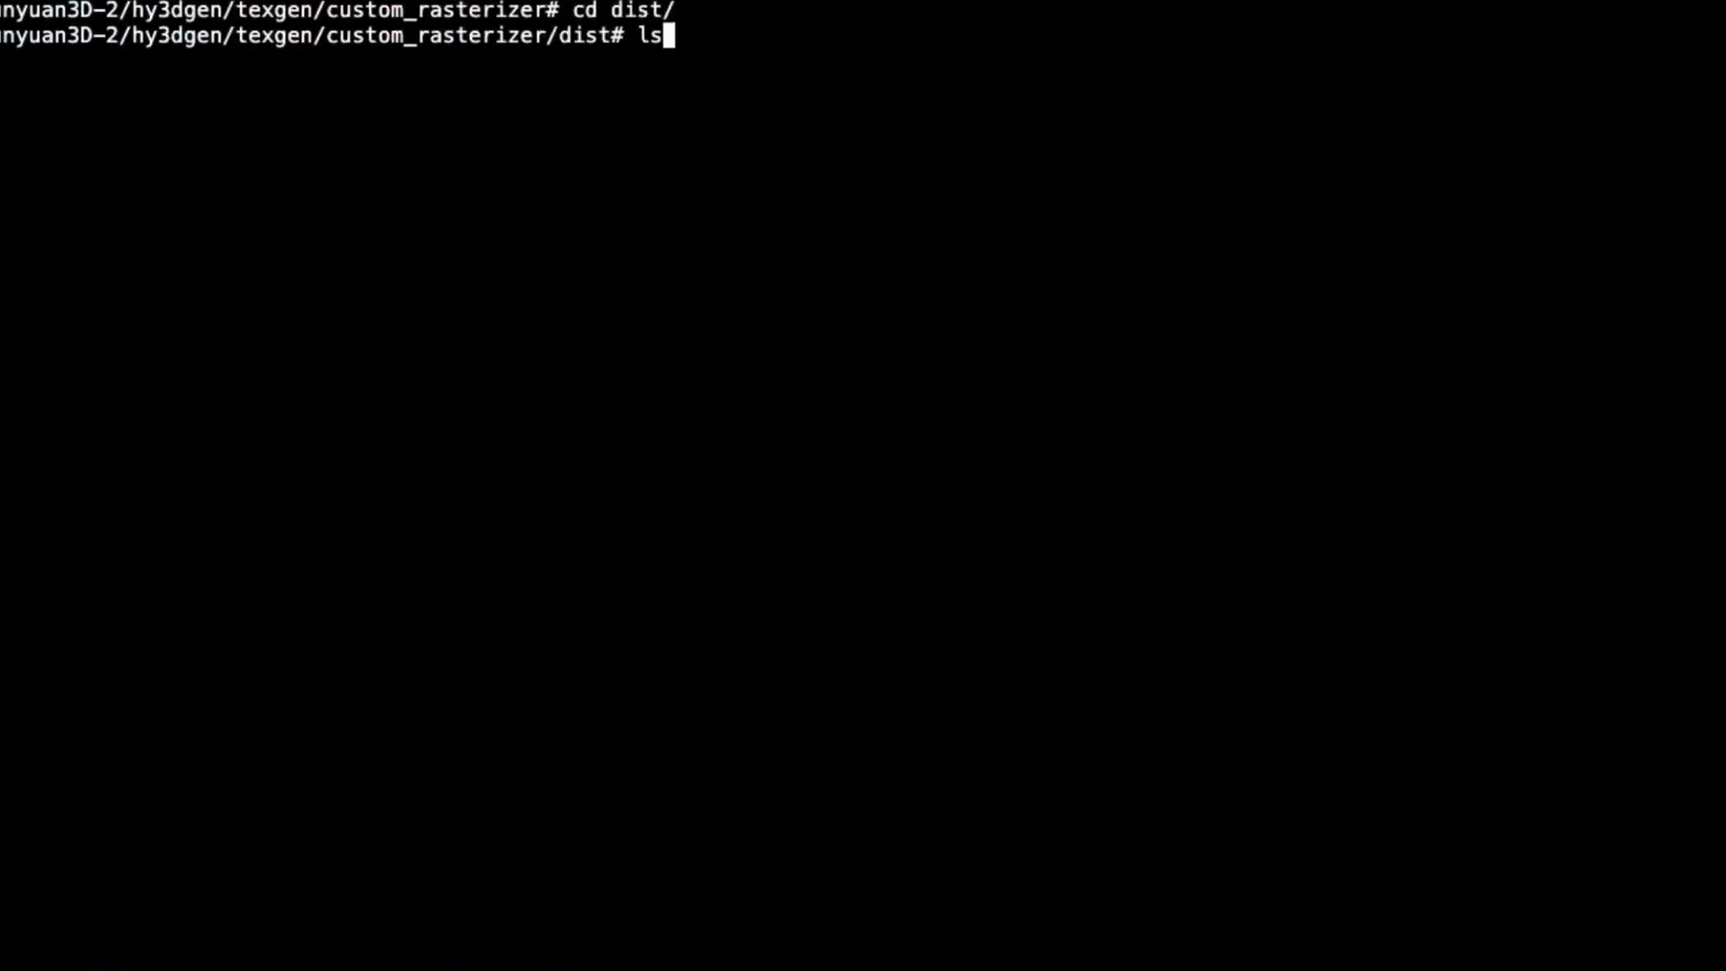
key("Return")
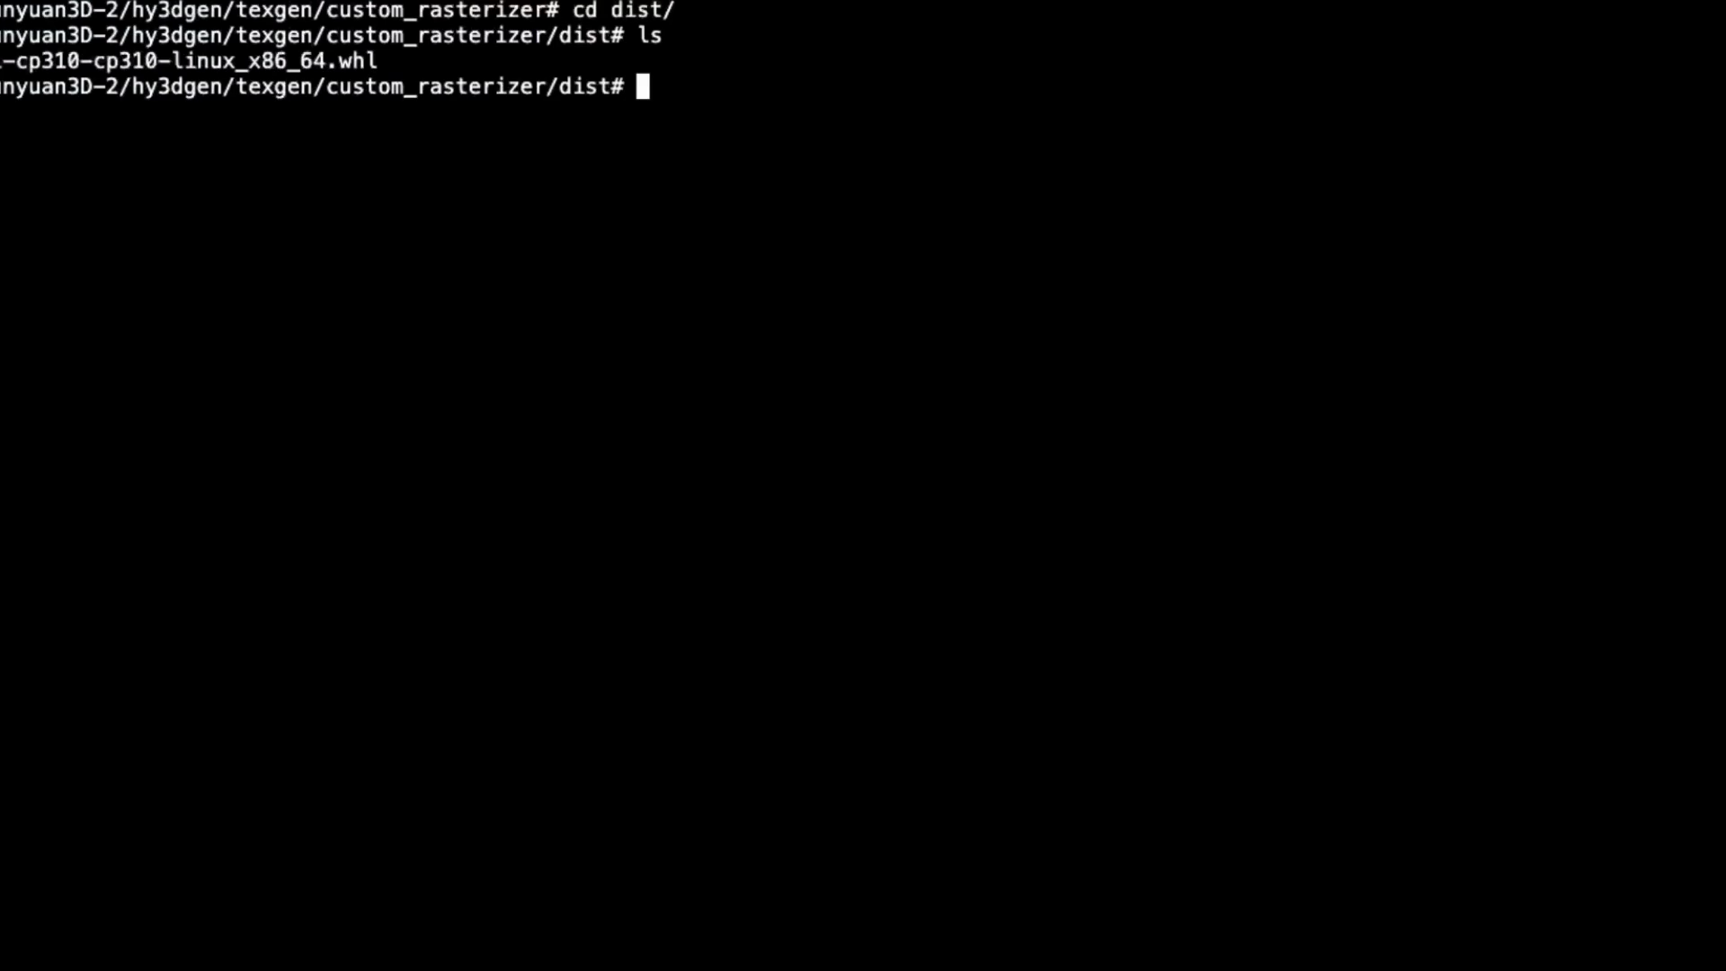
Install the custom_rasterizer 0.1 wheel from the dist folder with pip3
type("pip3 install")
key("Tab")
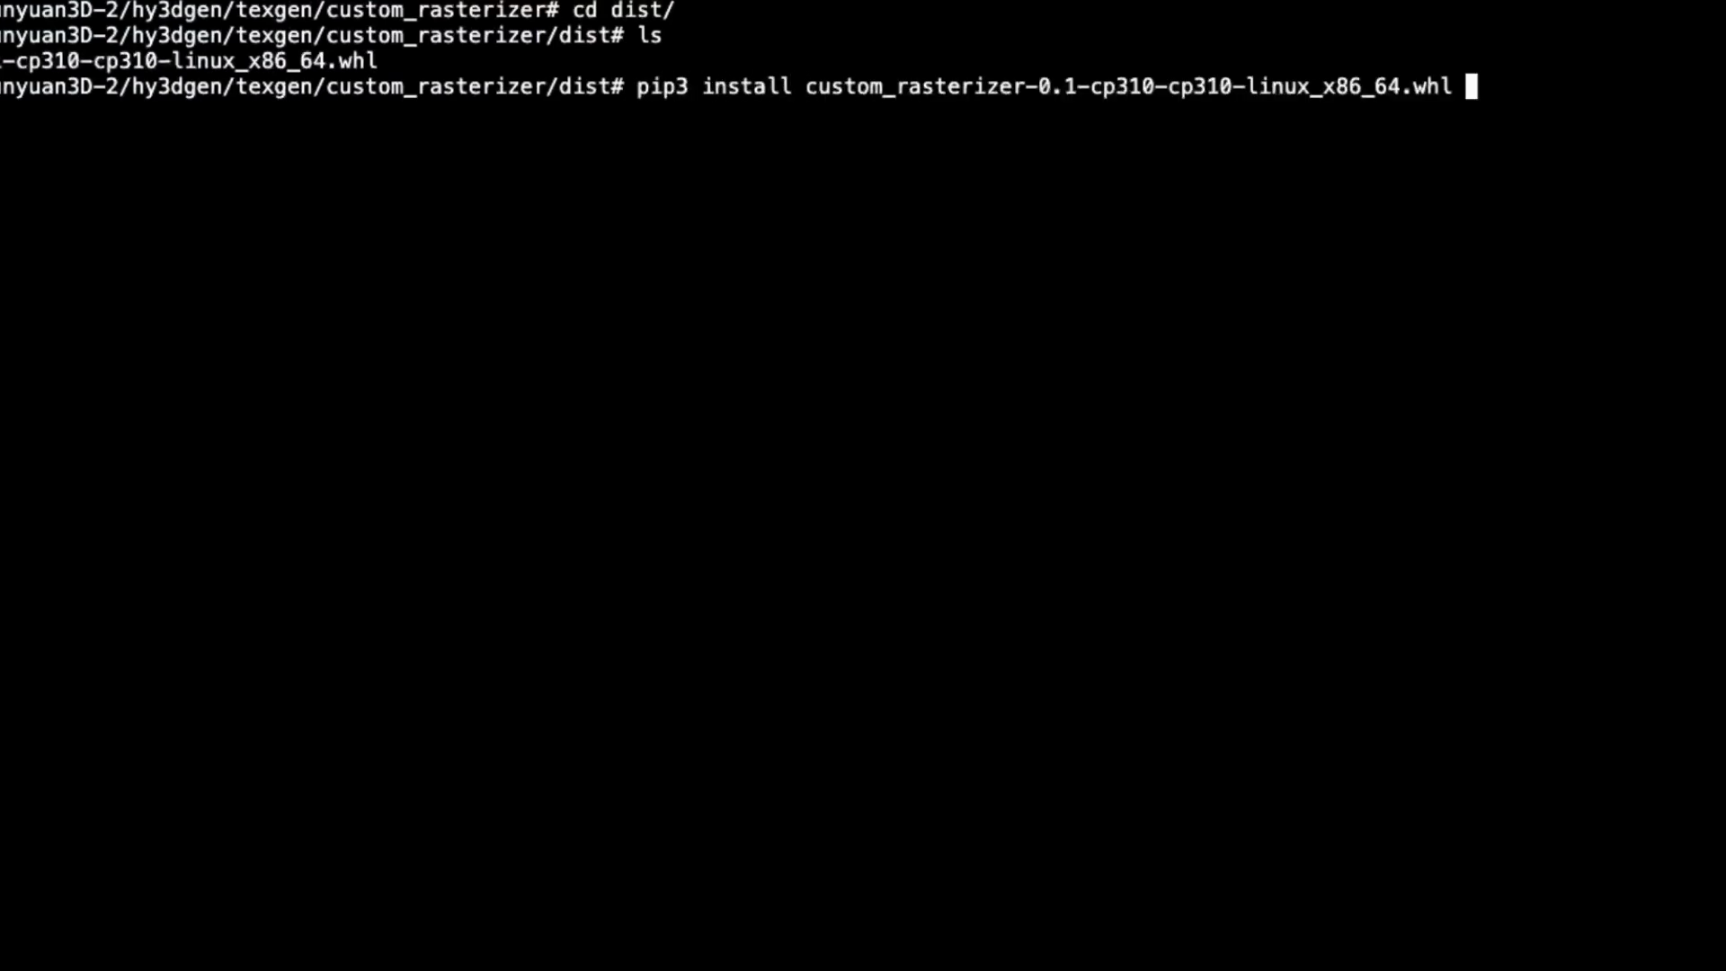
key("Return")
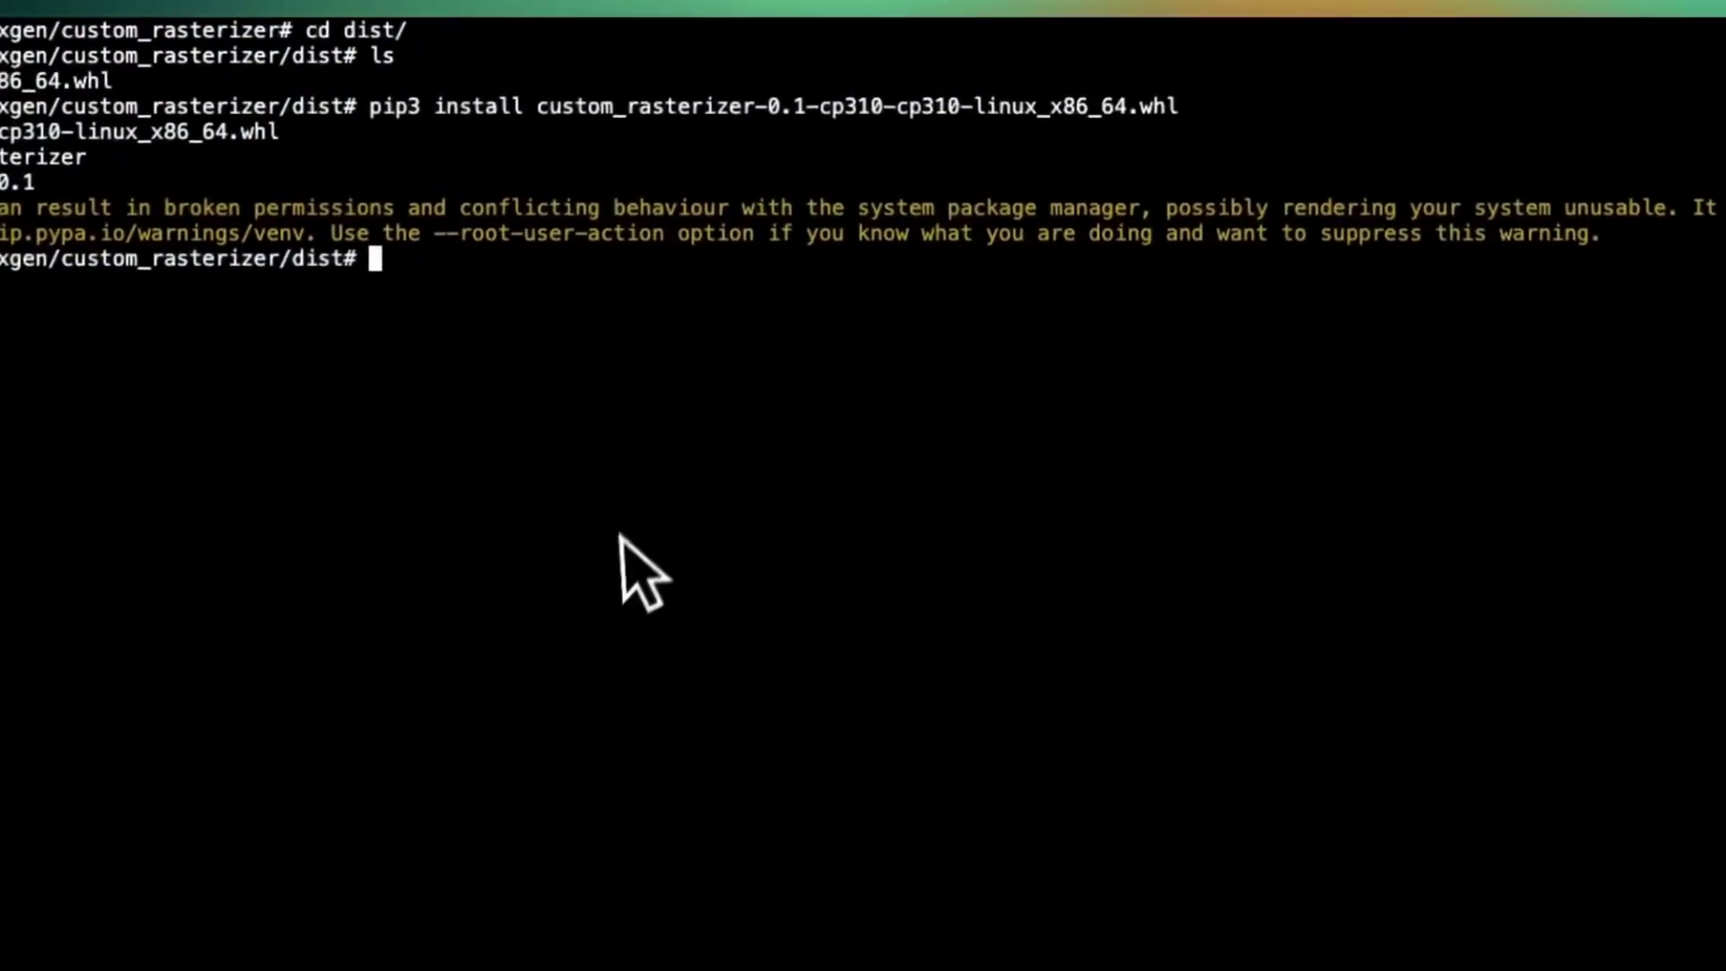
Change into /ComfyUI/custom_nodes/ComfyUI-Hunyuan3DWrapper/hy3dgen/texgen/differentiable_renderer
type("cd /Com")
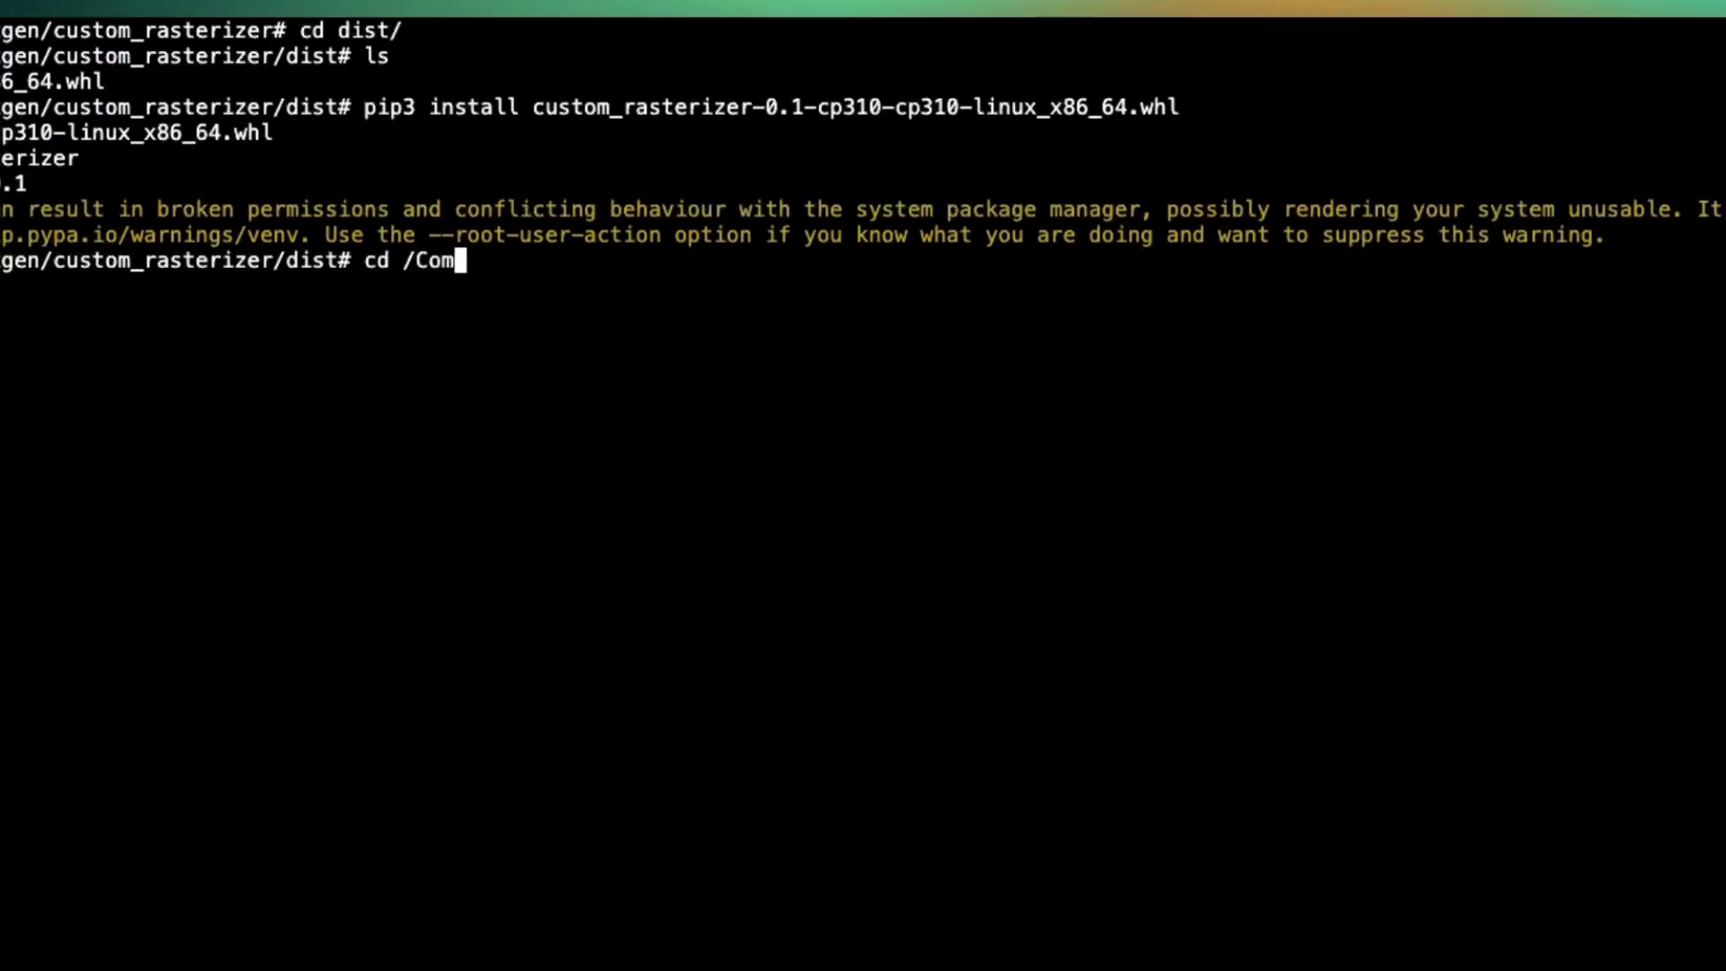
key("Tab")
type("cu")
key("Tab")
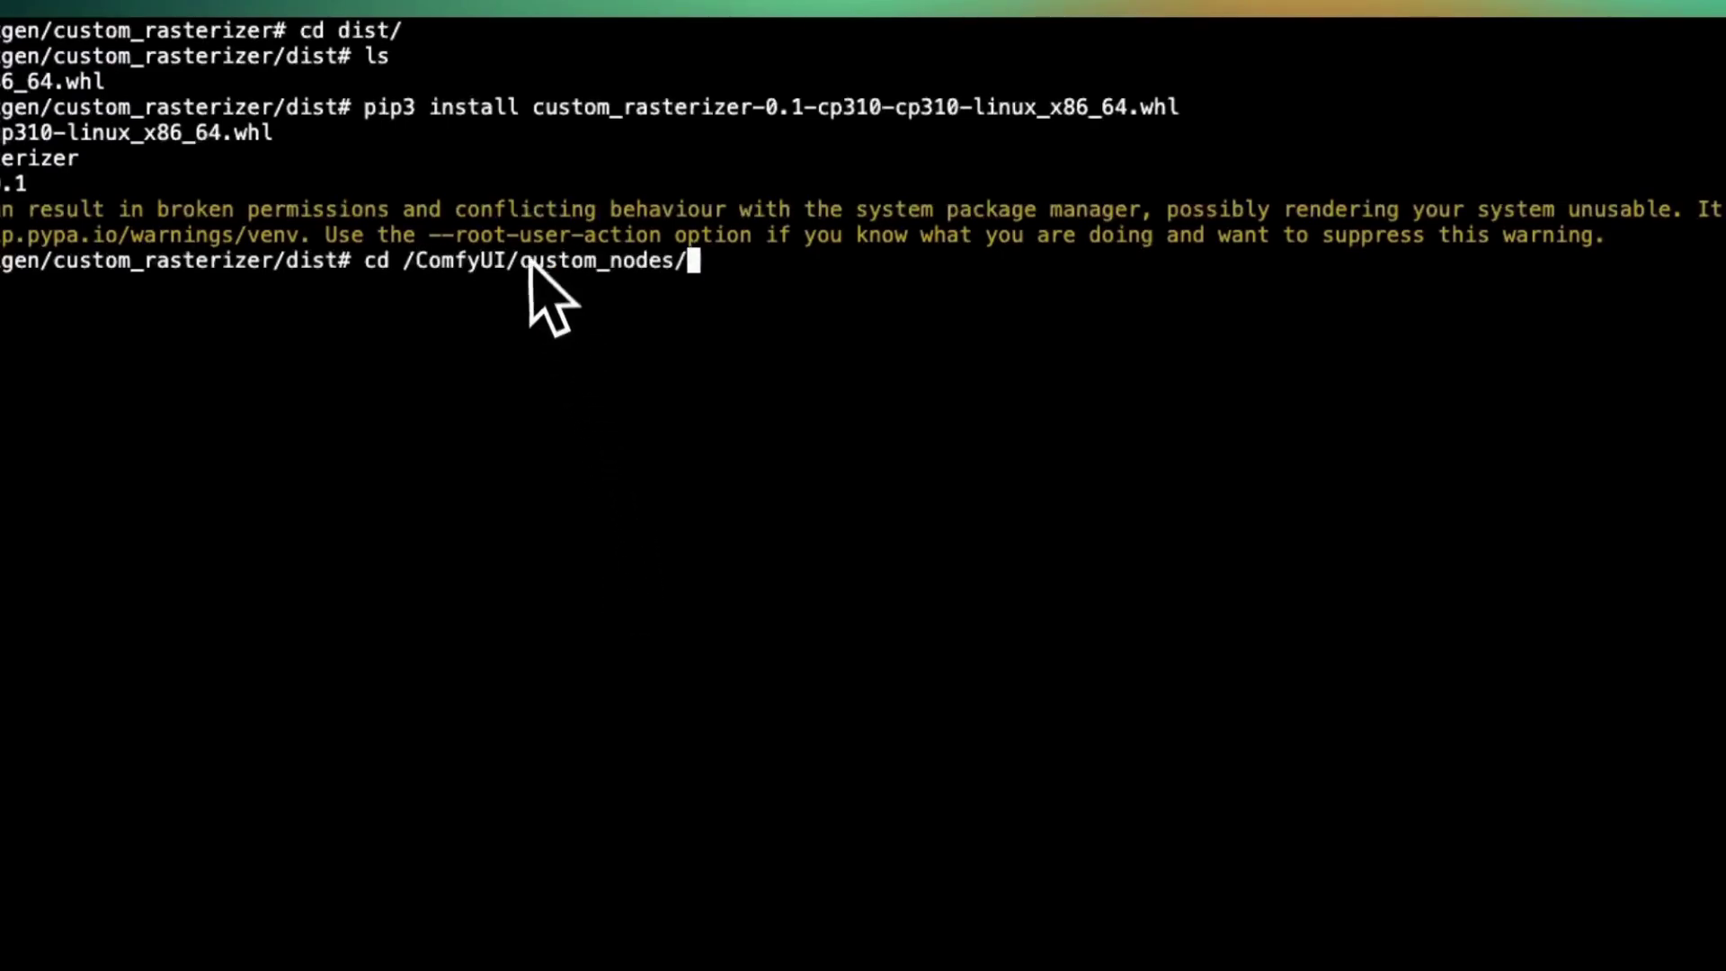
type("C")
key("Tab")
type("H")
key("Tab")
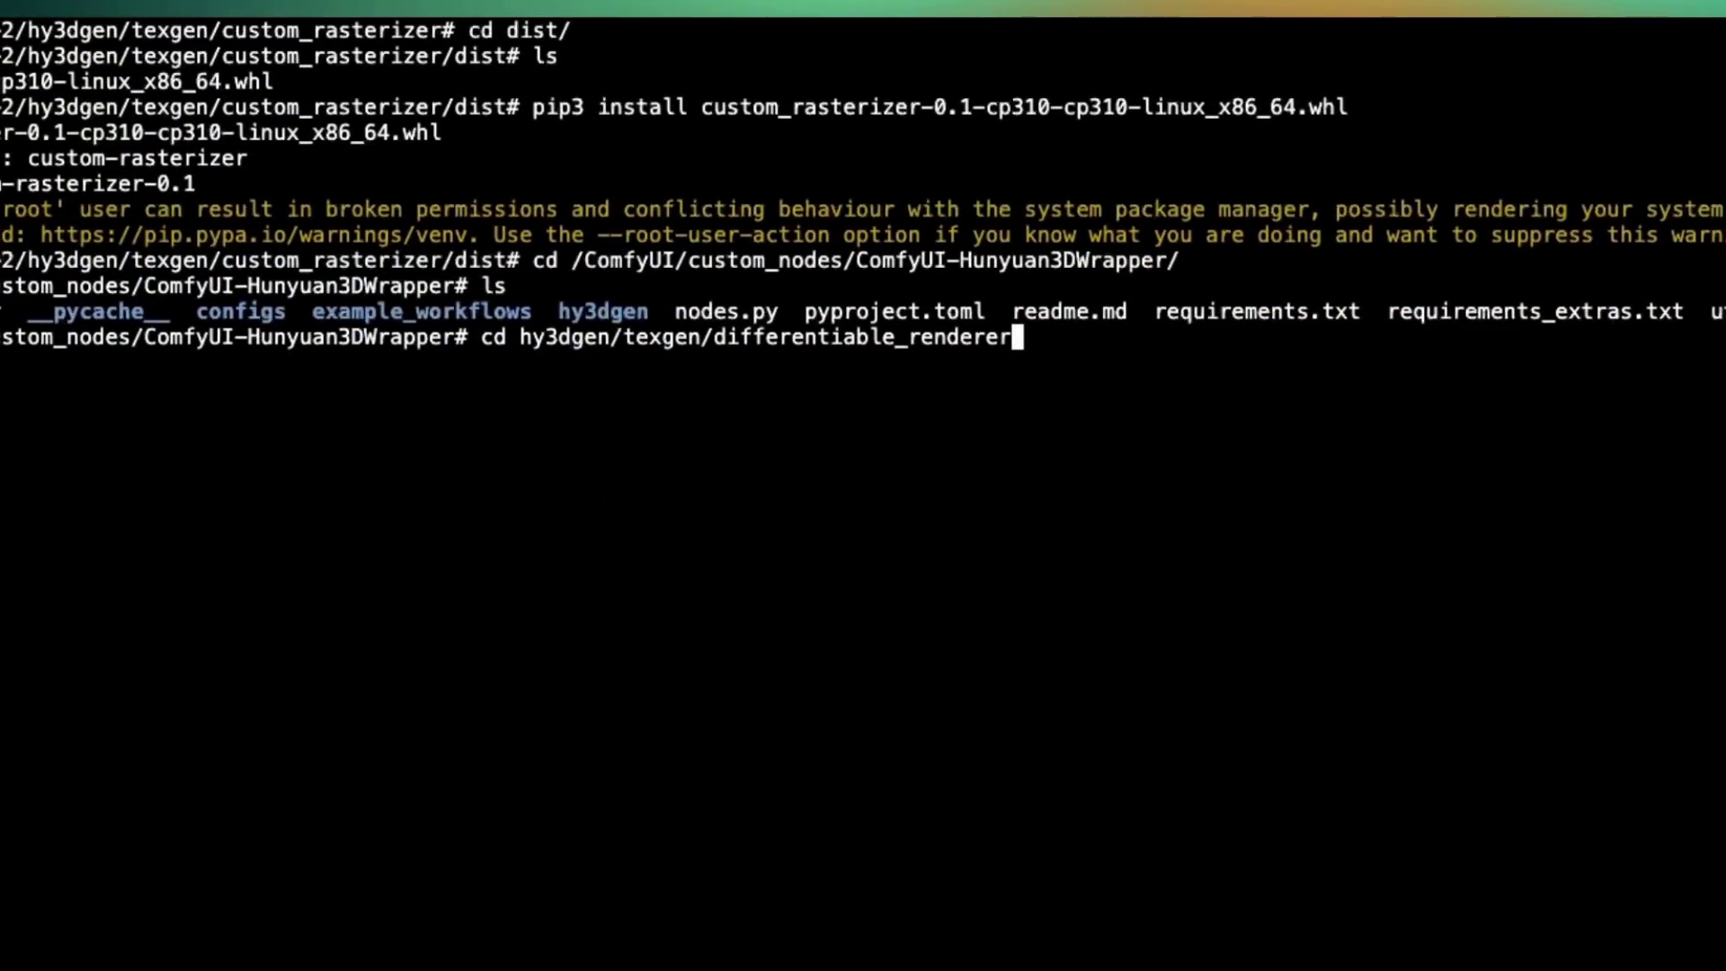
key("Return")
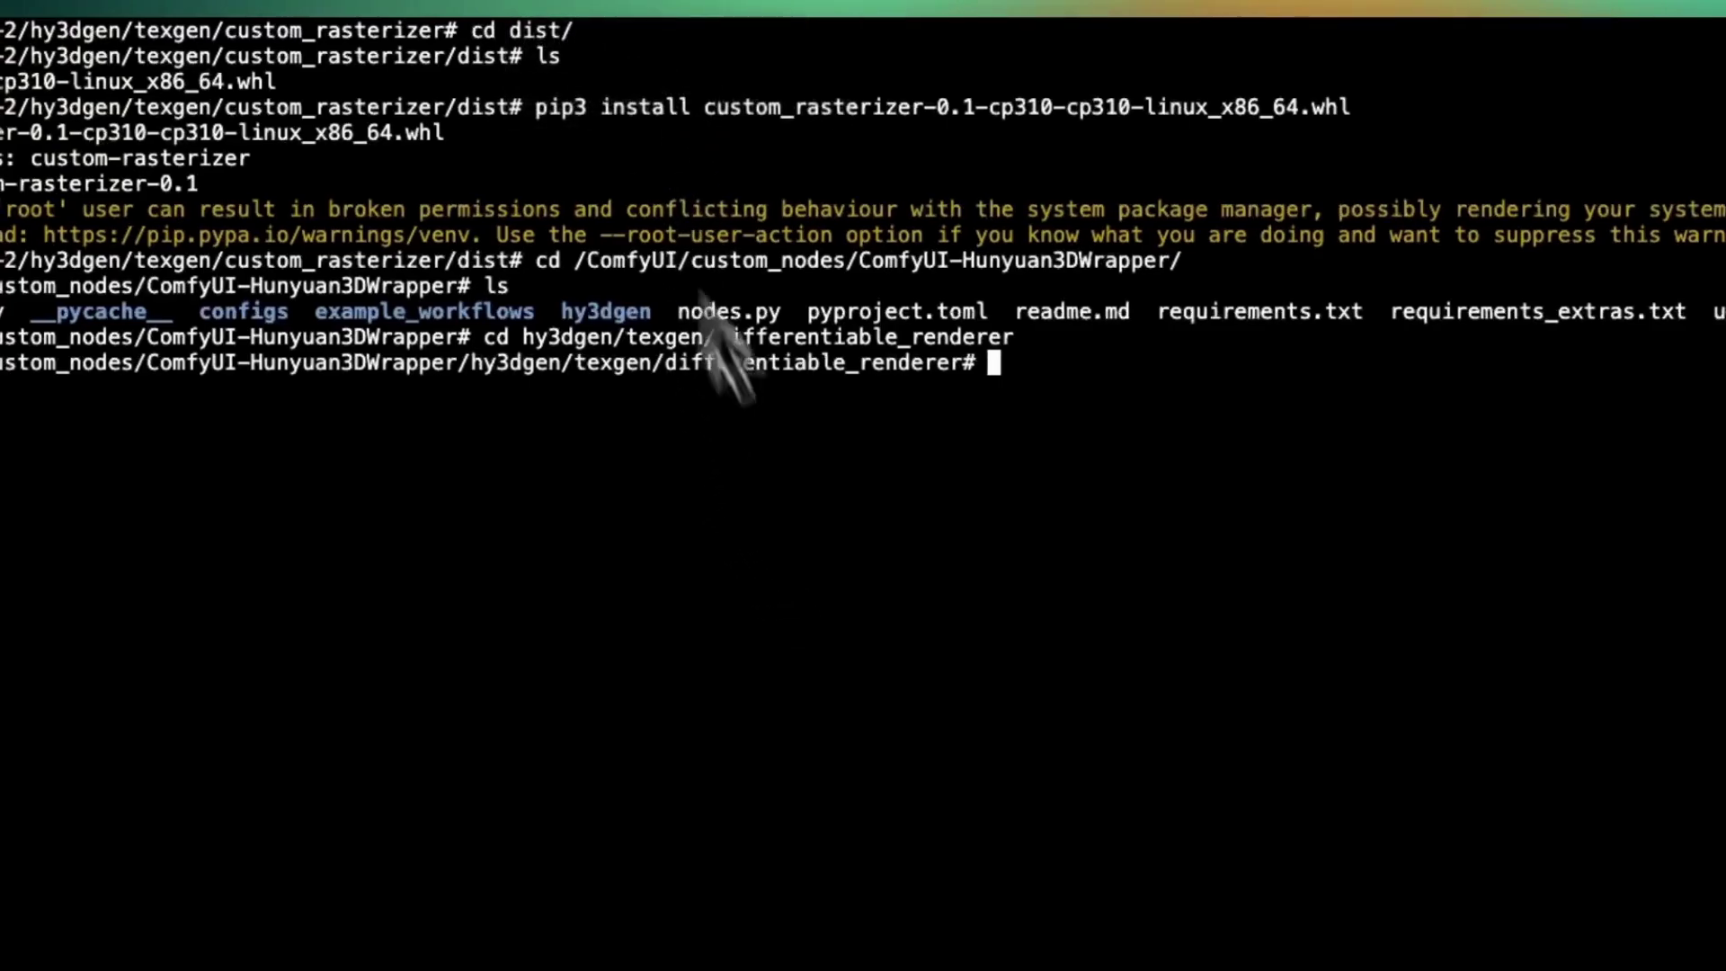
Run python3 setup.py build_ext --inplace and confirm the mesh_processor .so file appears
type("python3 setup.py build_ext --inplace")
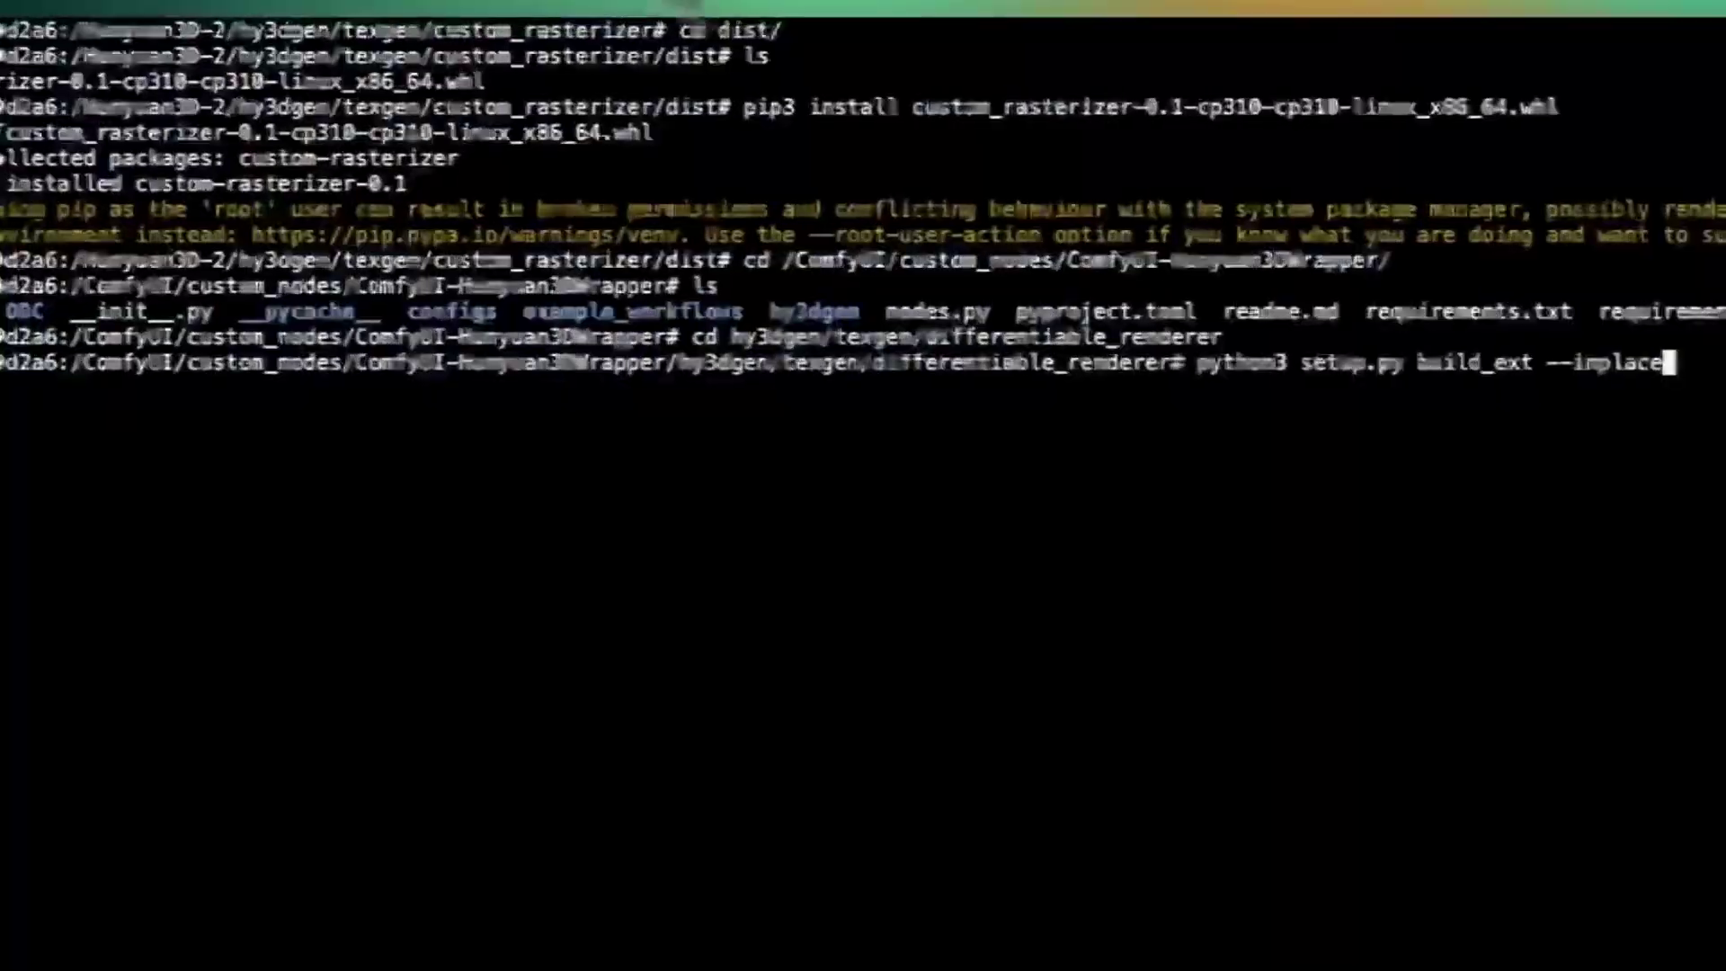
key("Return")
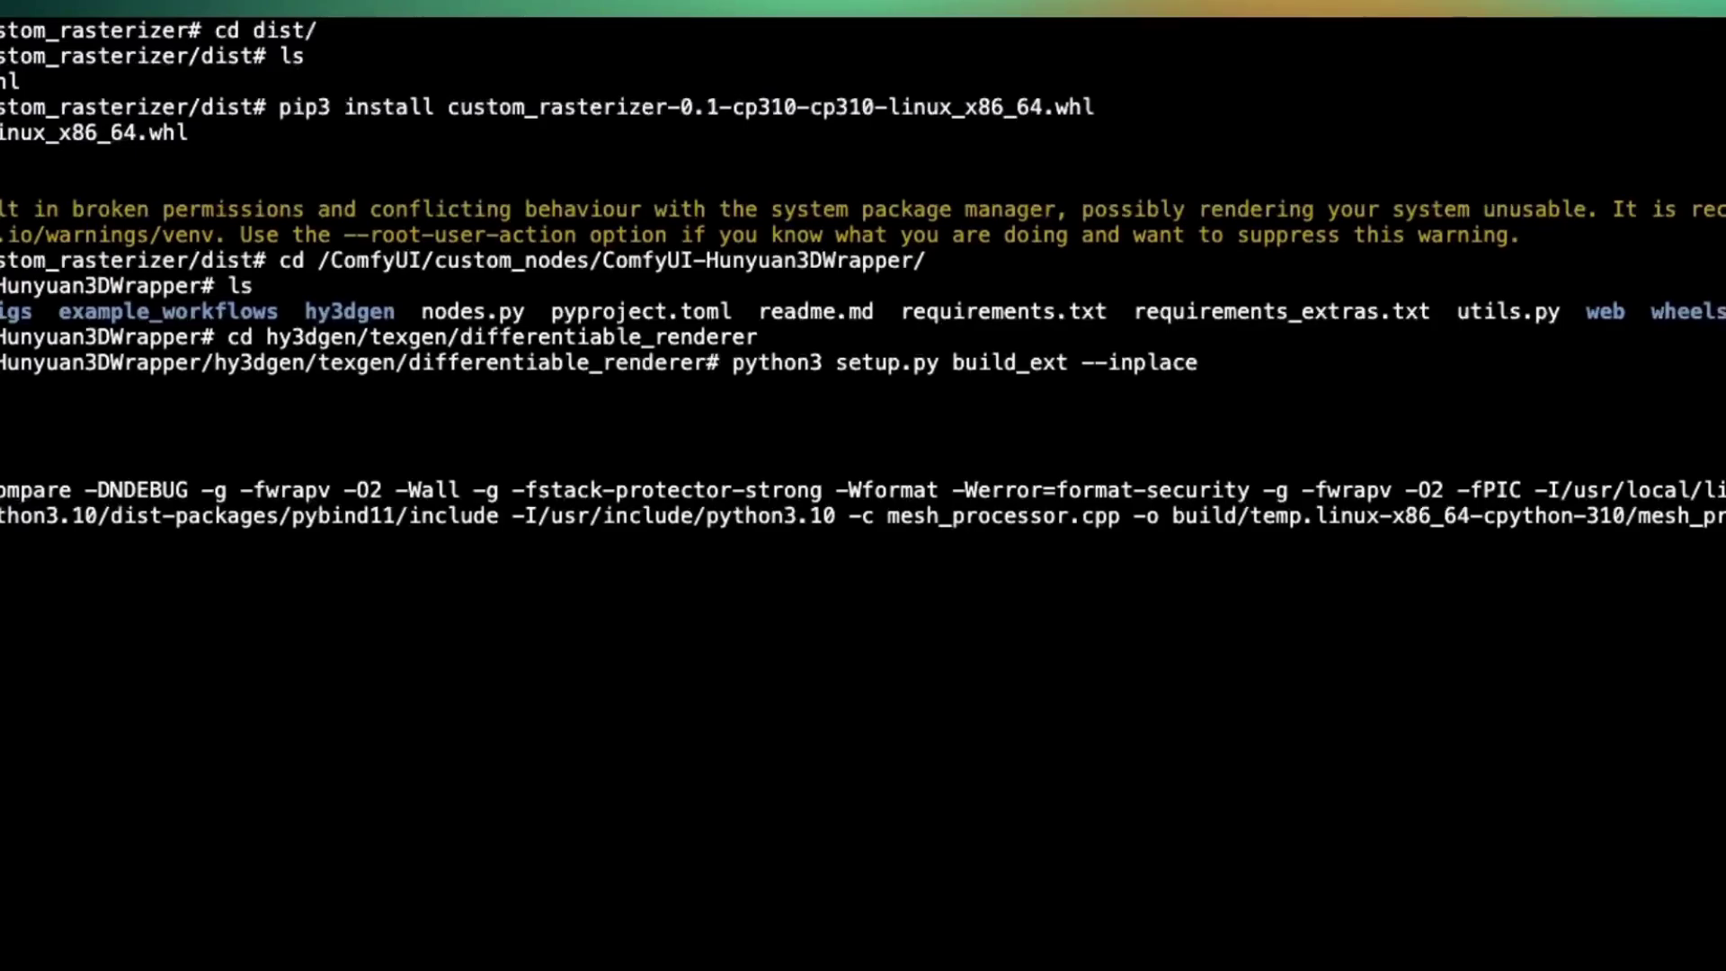
type("ls")
key("Return")
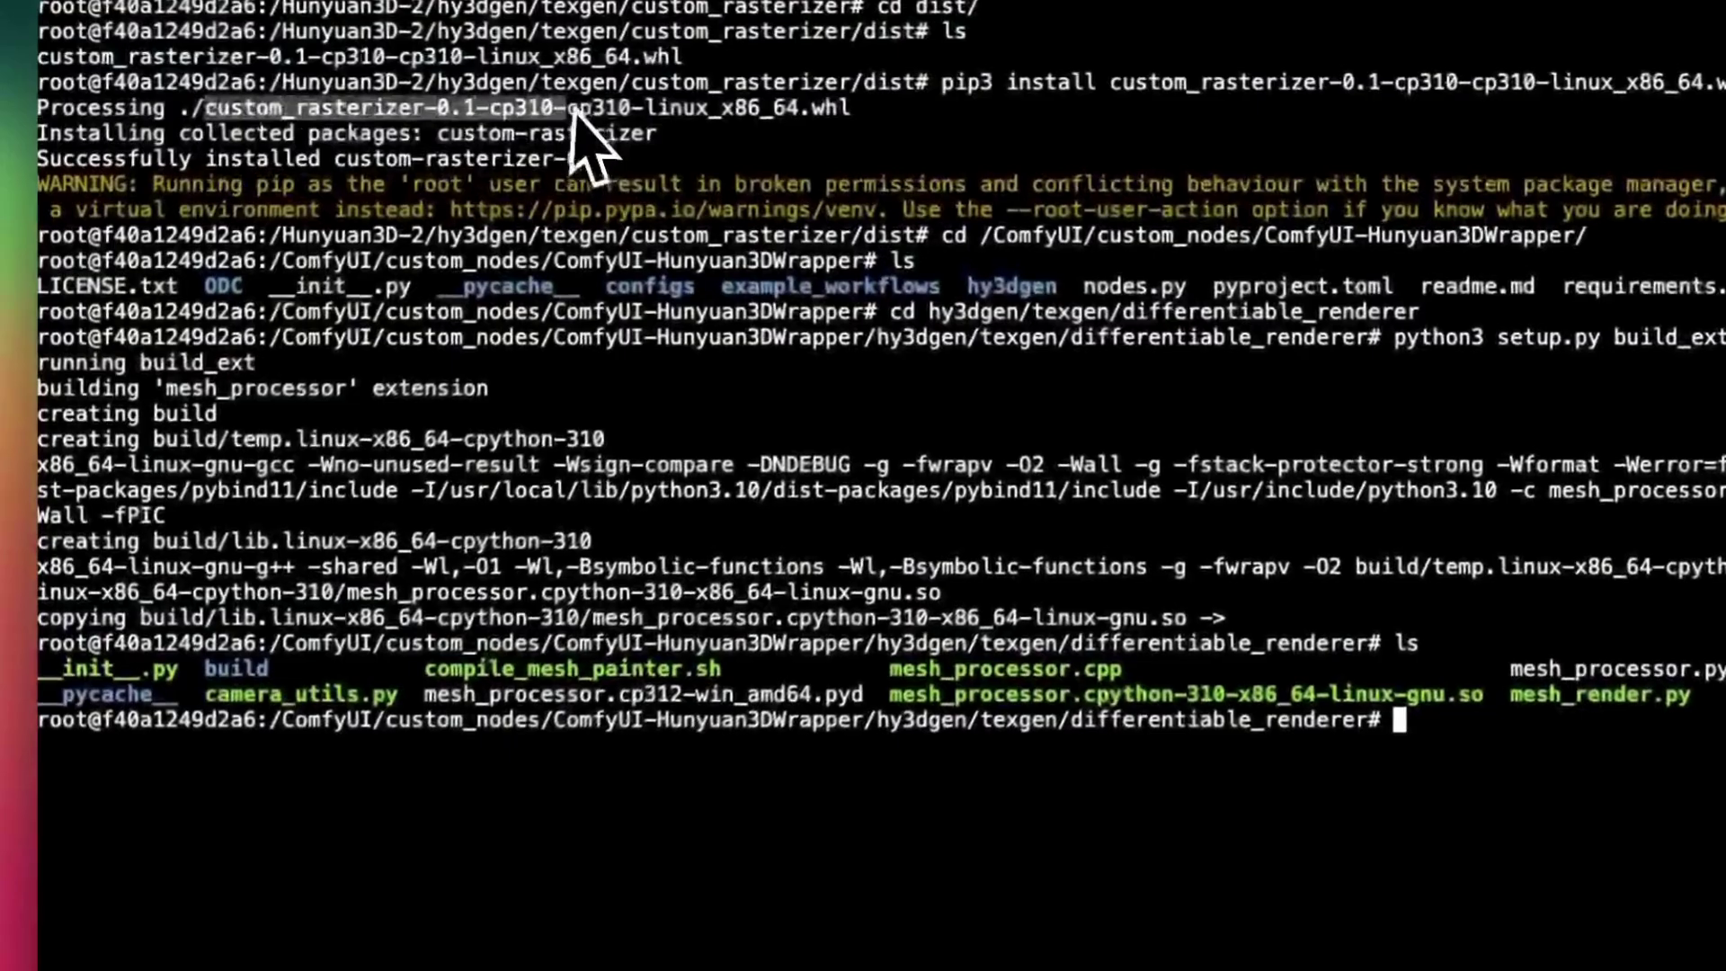
left_click_drag(153, 97, 597, 76)
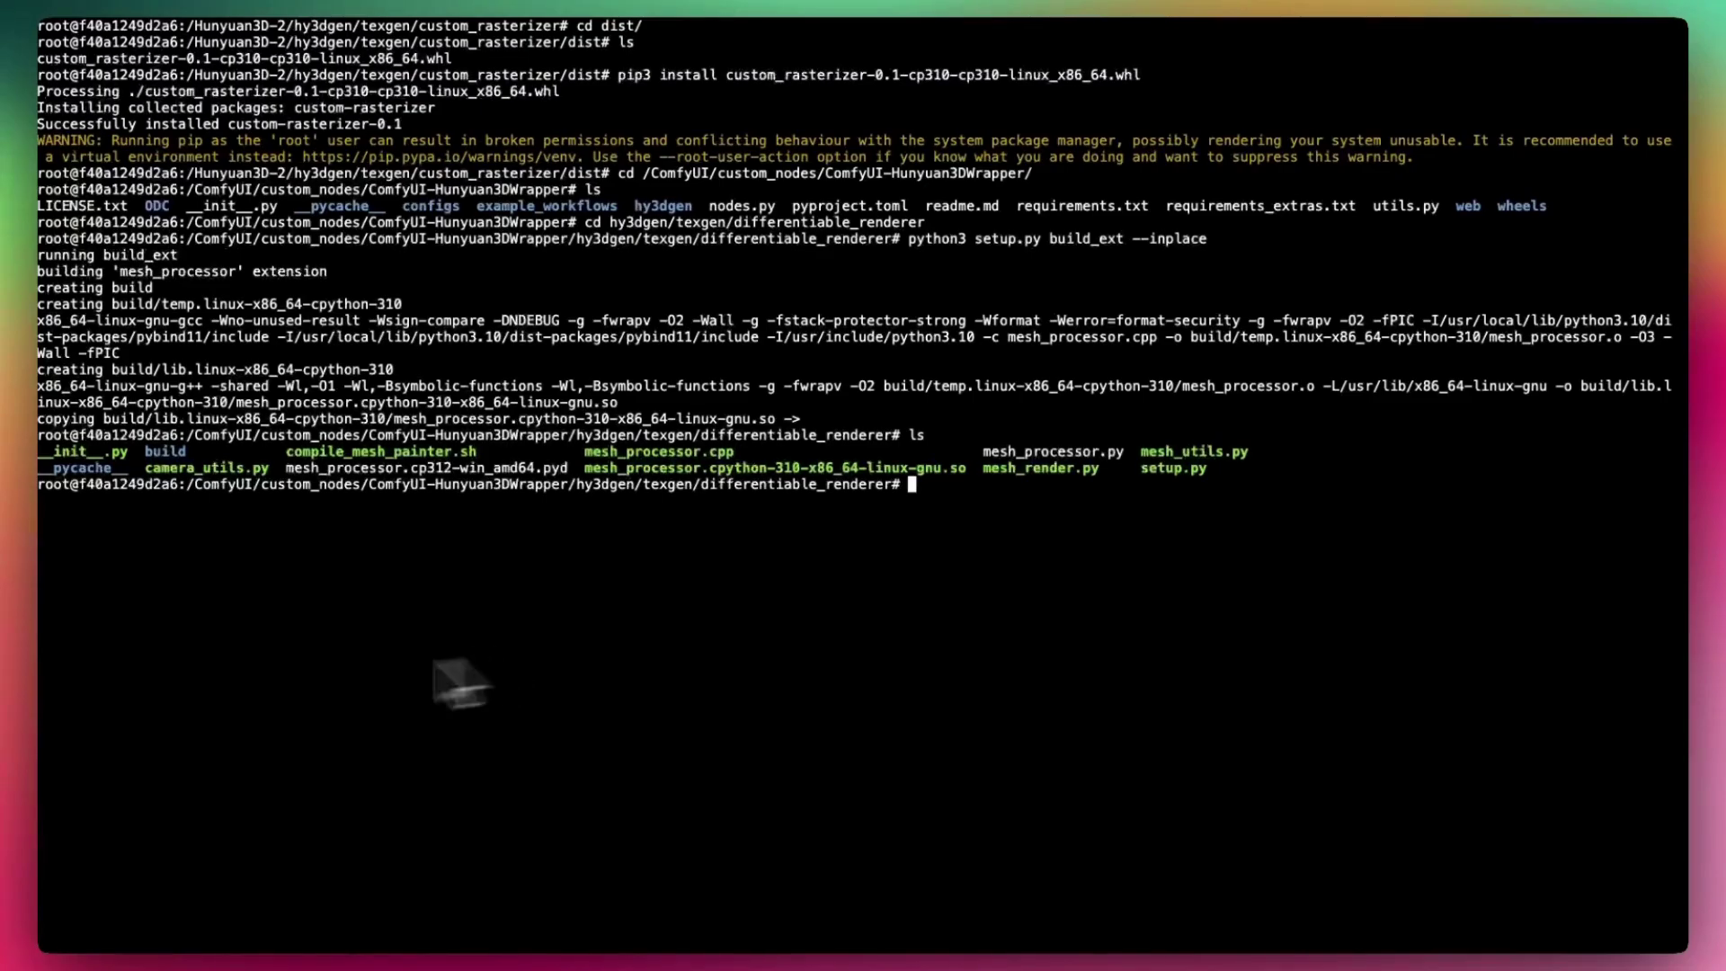
Install pygltflib==1.16.2 and pynanoinstantmeshes with pip3
type("pip3 install pygltflib==1.16.2")
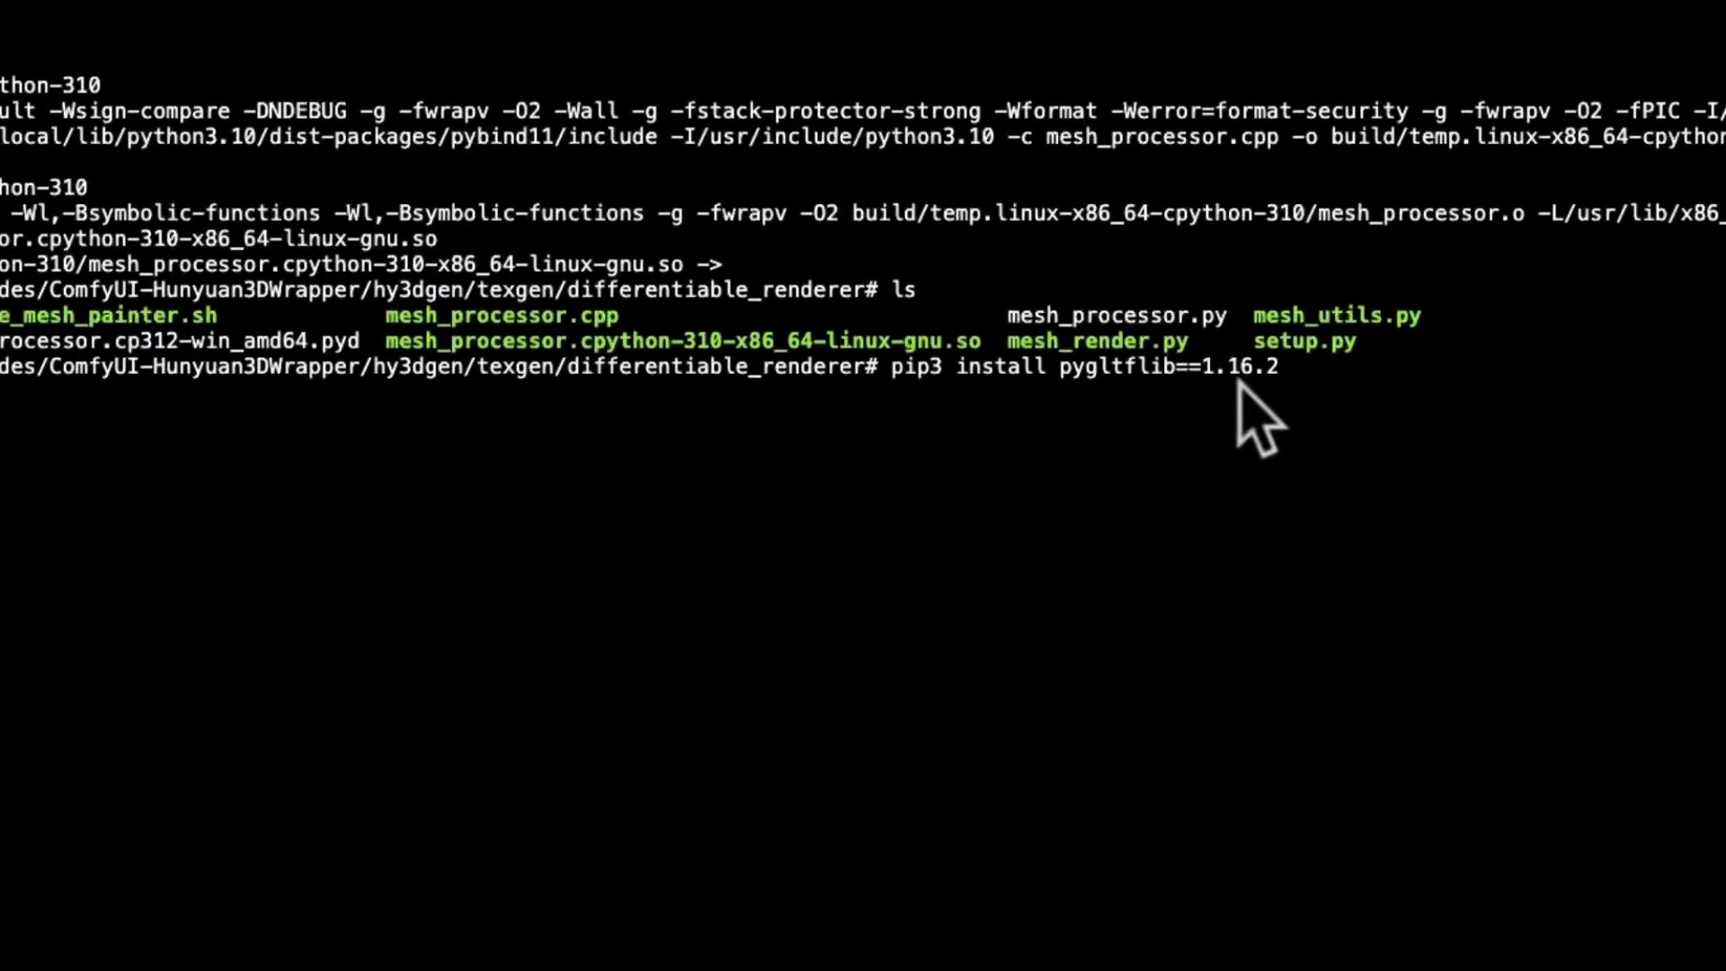
key("Return")
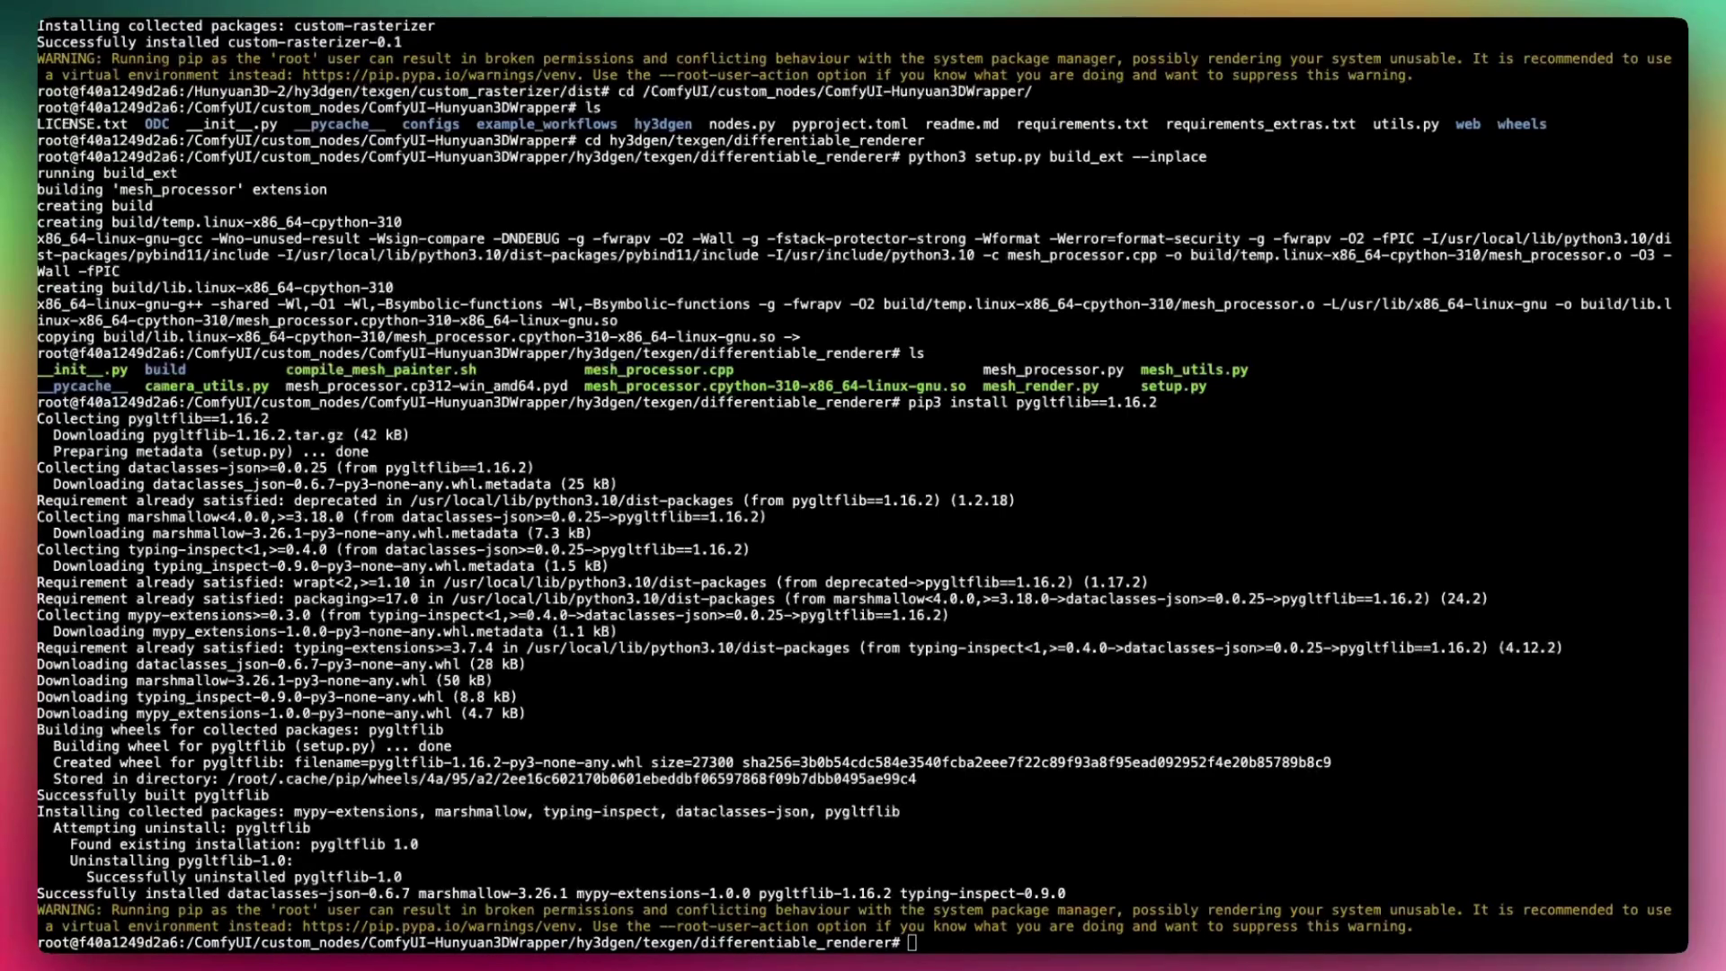
type("pip3 install pynanoinstantmeshes")
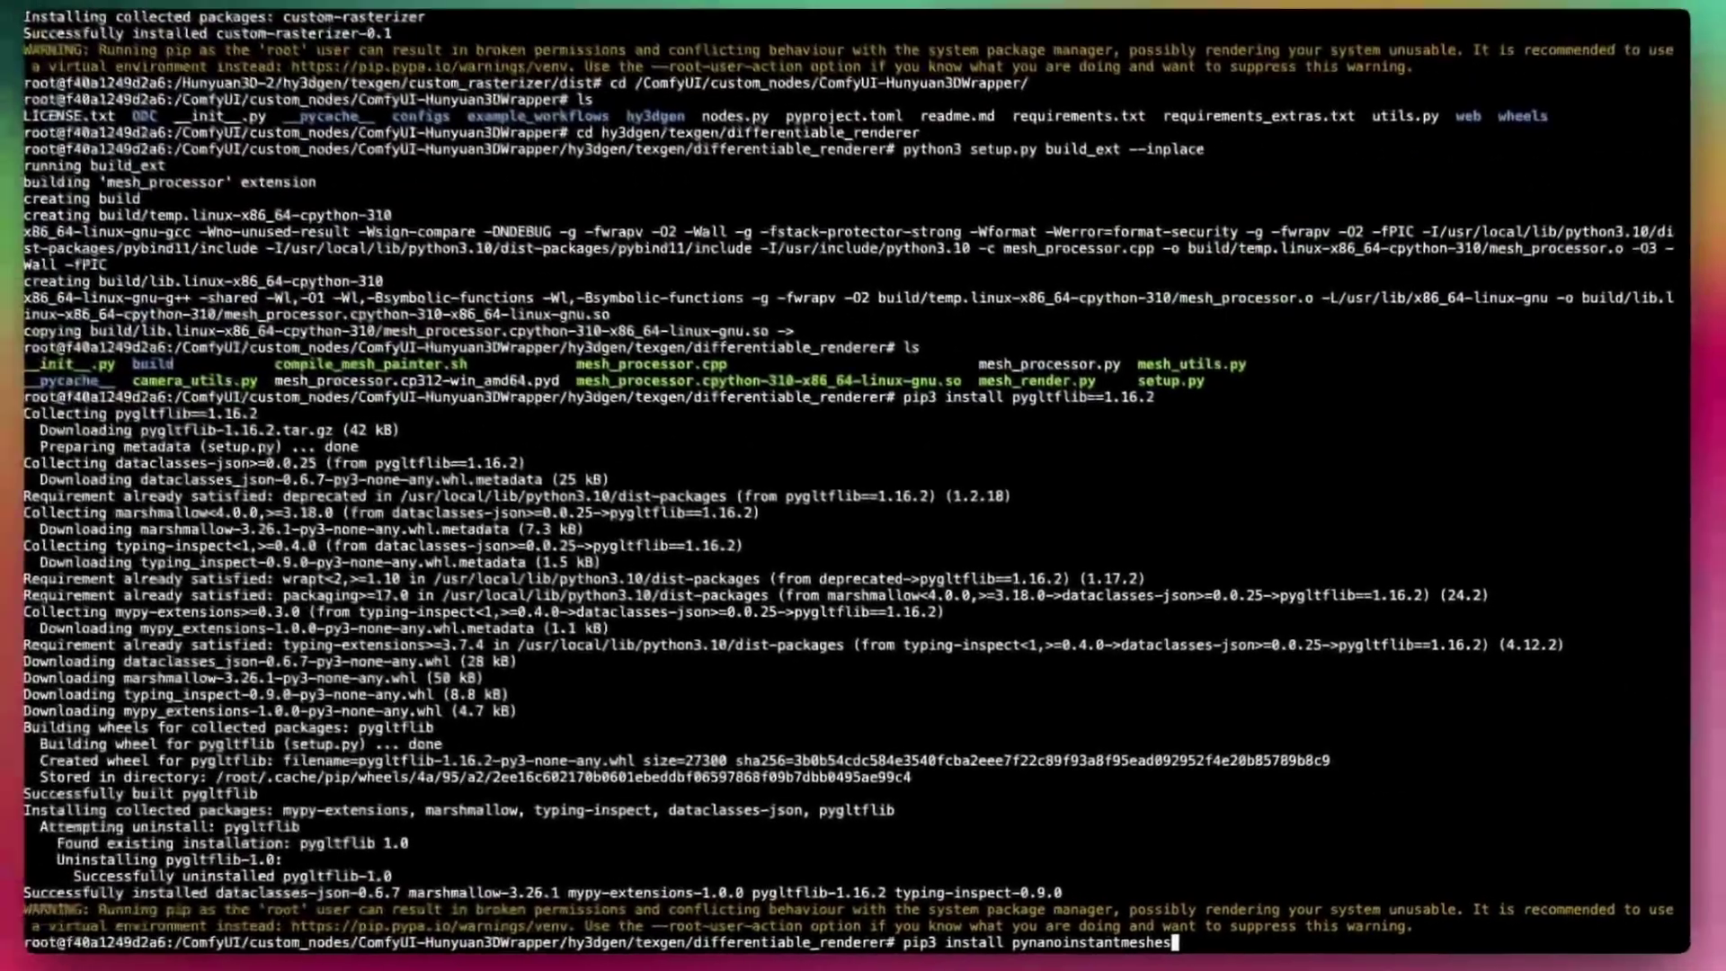
key("Return")
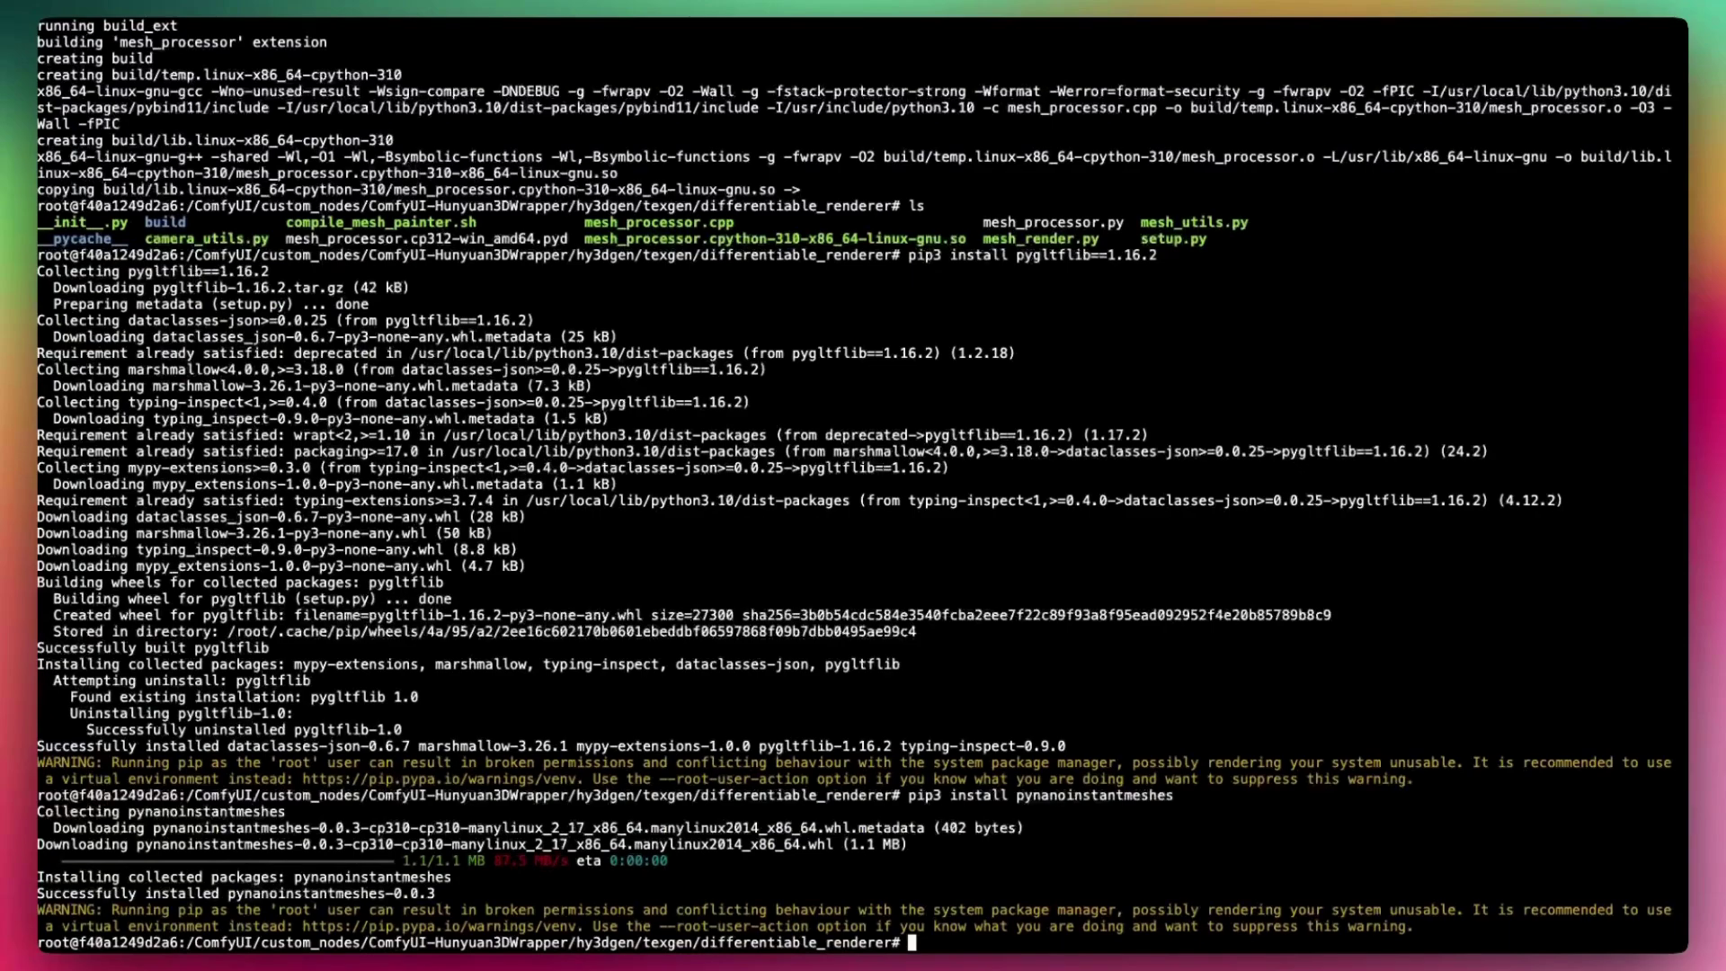
Restart ComfyUI from the Manager menu to load the new packages
key("super+Tab")
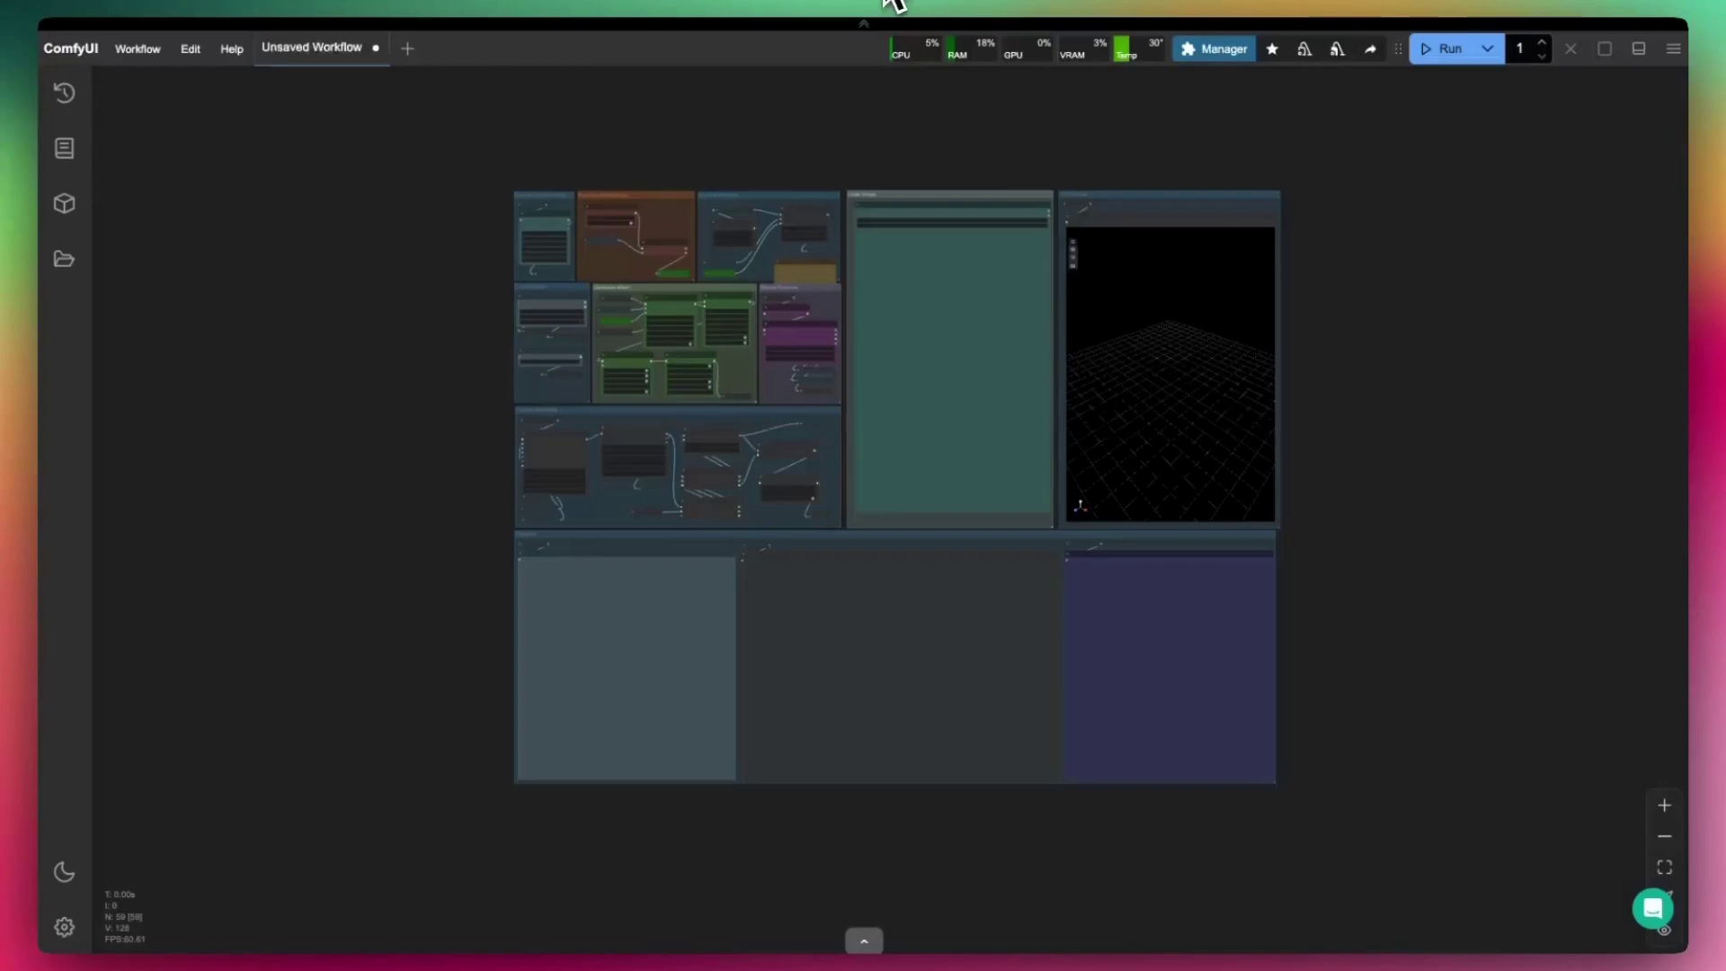
left_click(1222, 50)
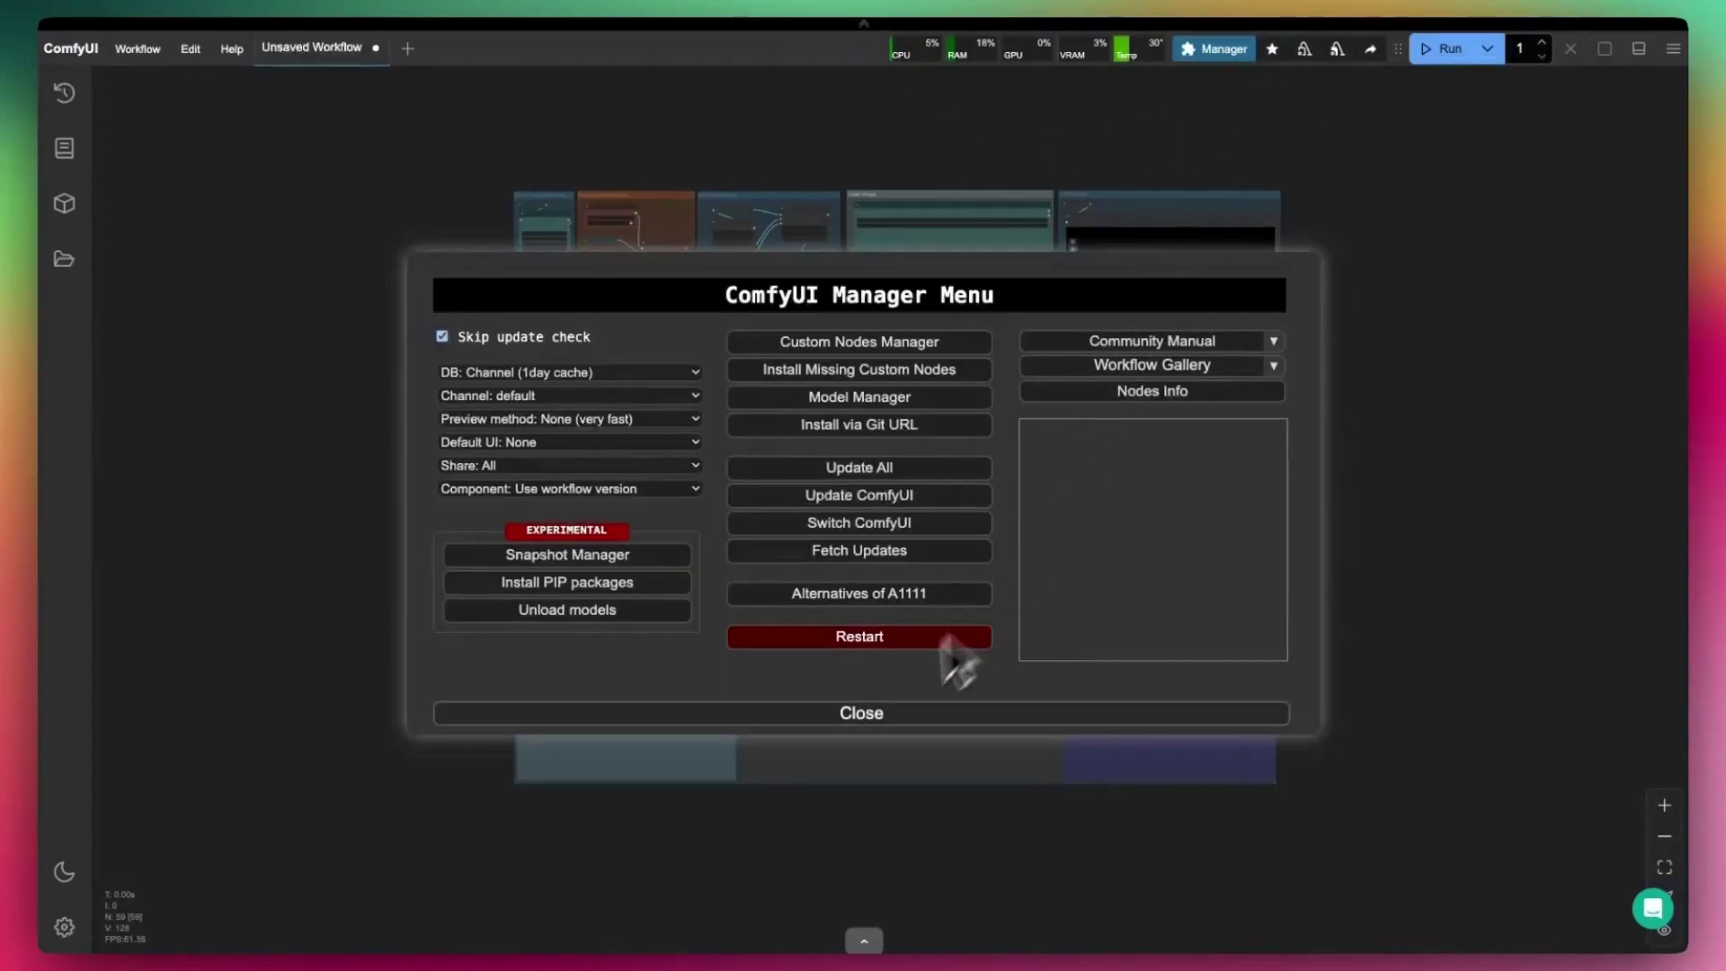
left_click(845, 638)
left_click(926, 542)
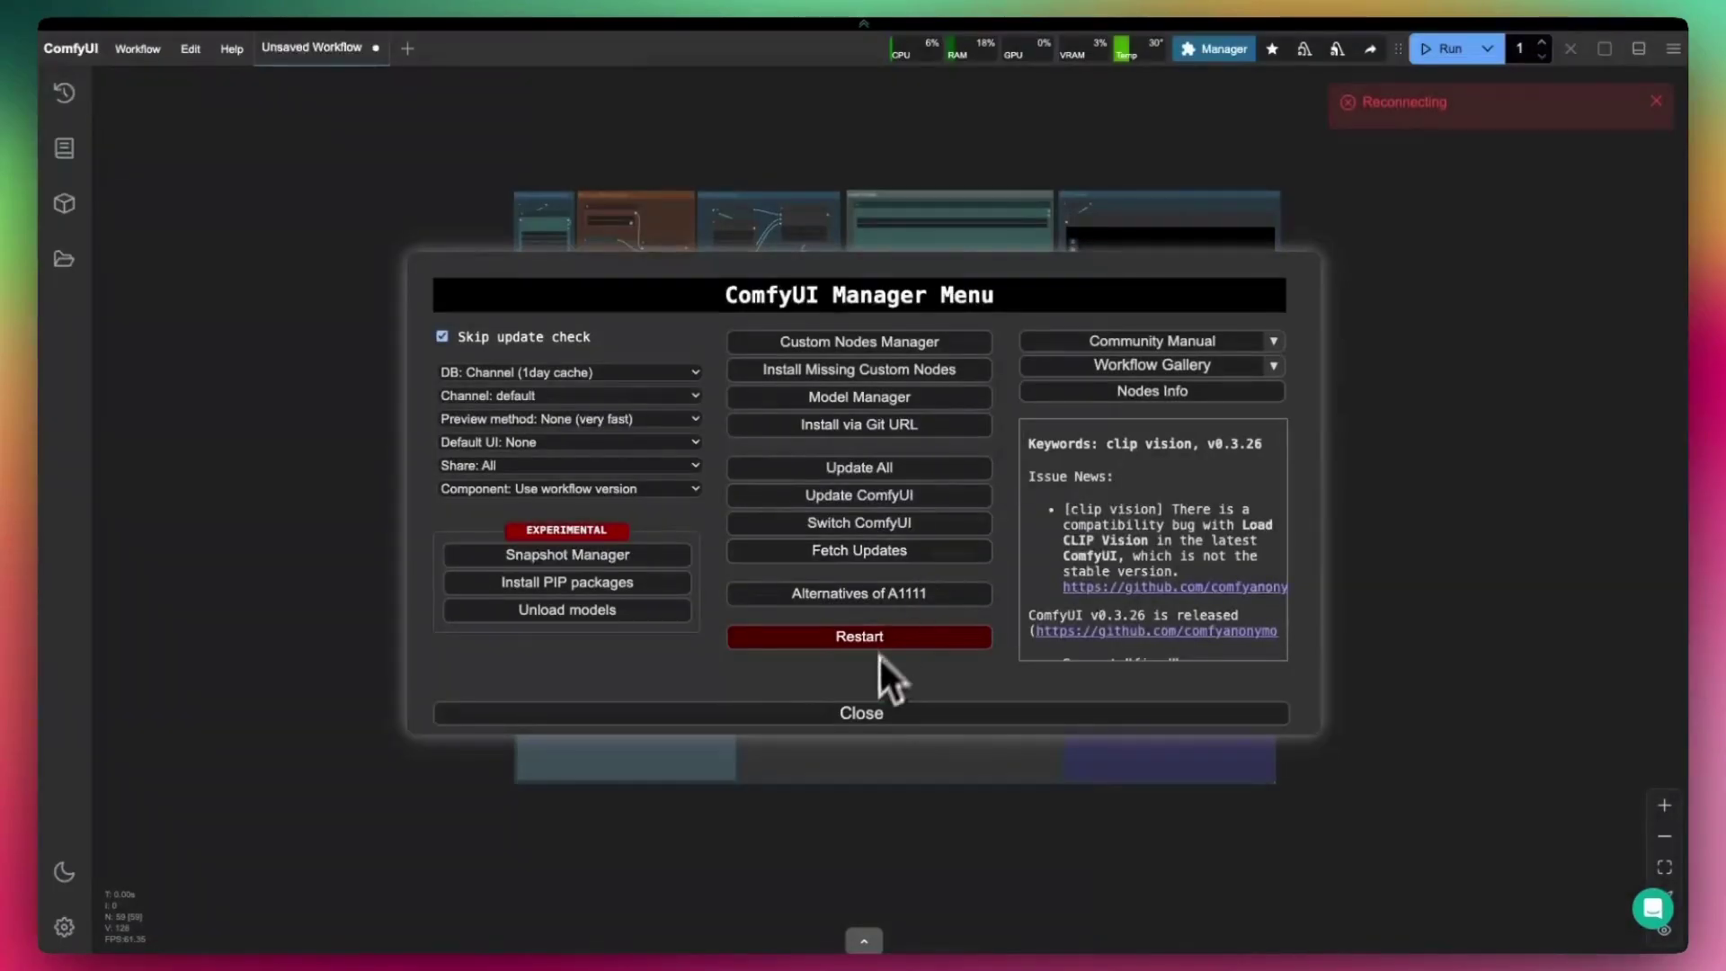
left_click(865, 706)
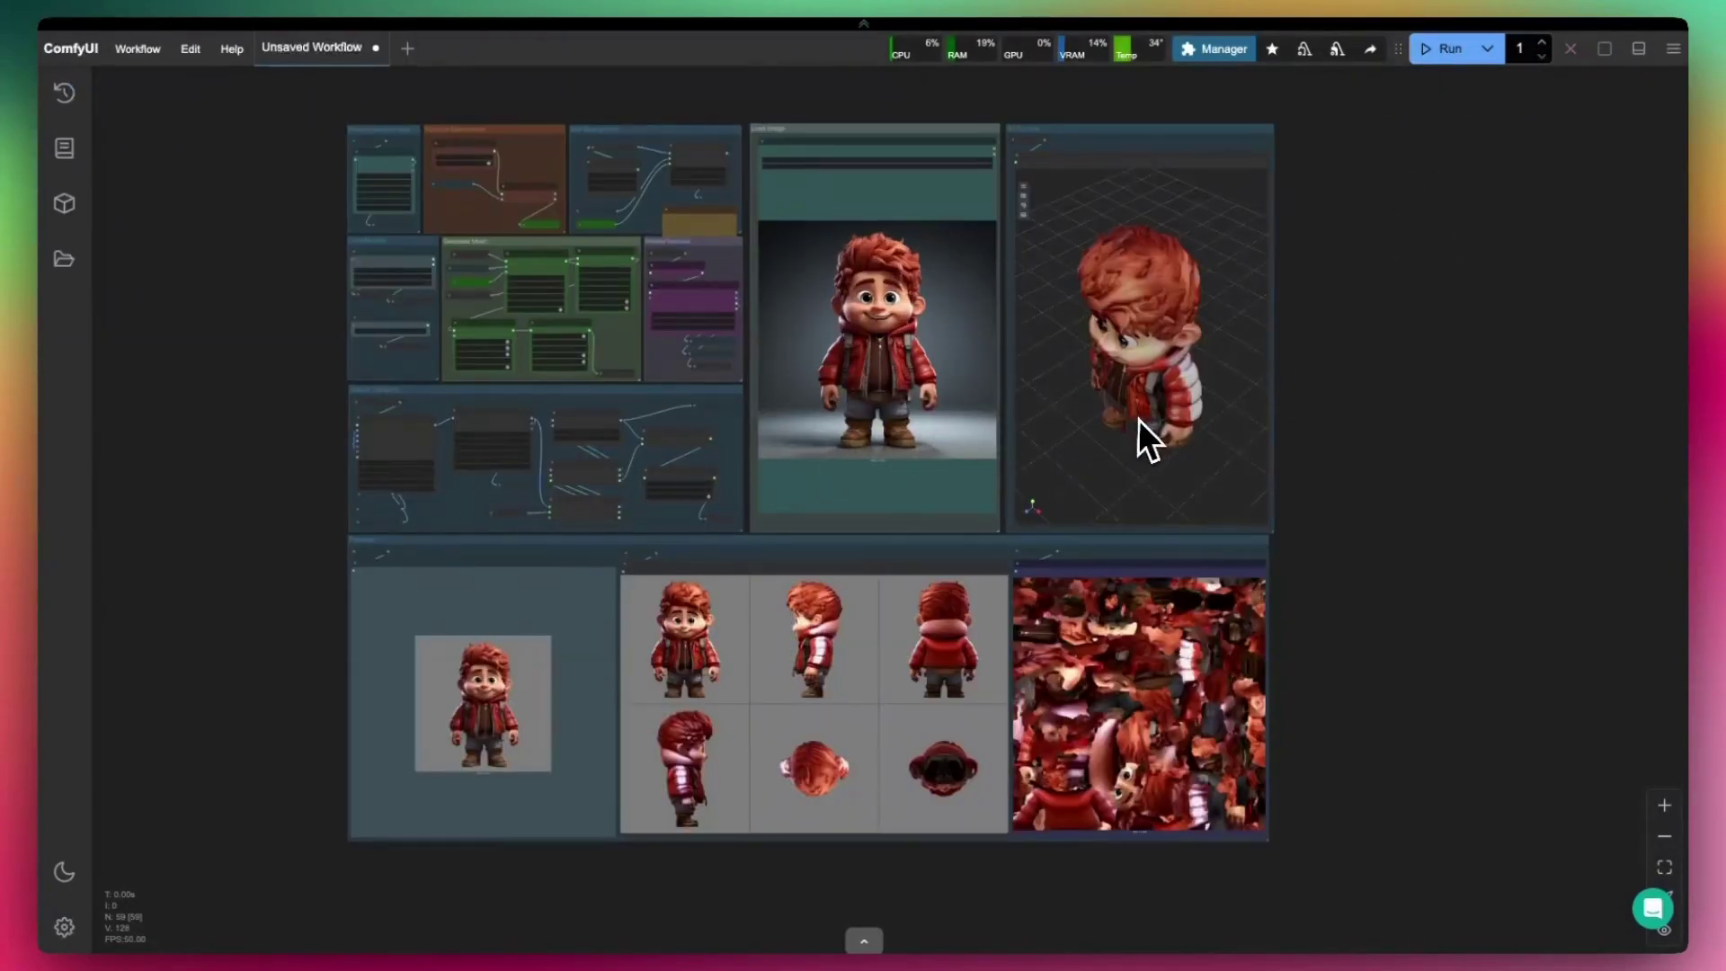
Rotate the textured 3D character preview and revisit the Hunyuan3D-2 workflow page on InstaSD
left_click_drag(1138, 419, 1271, 450)
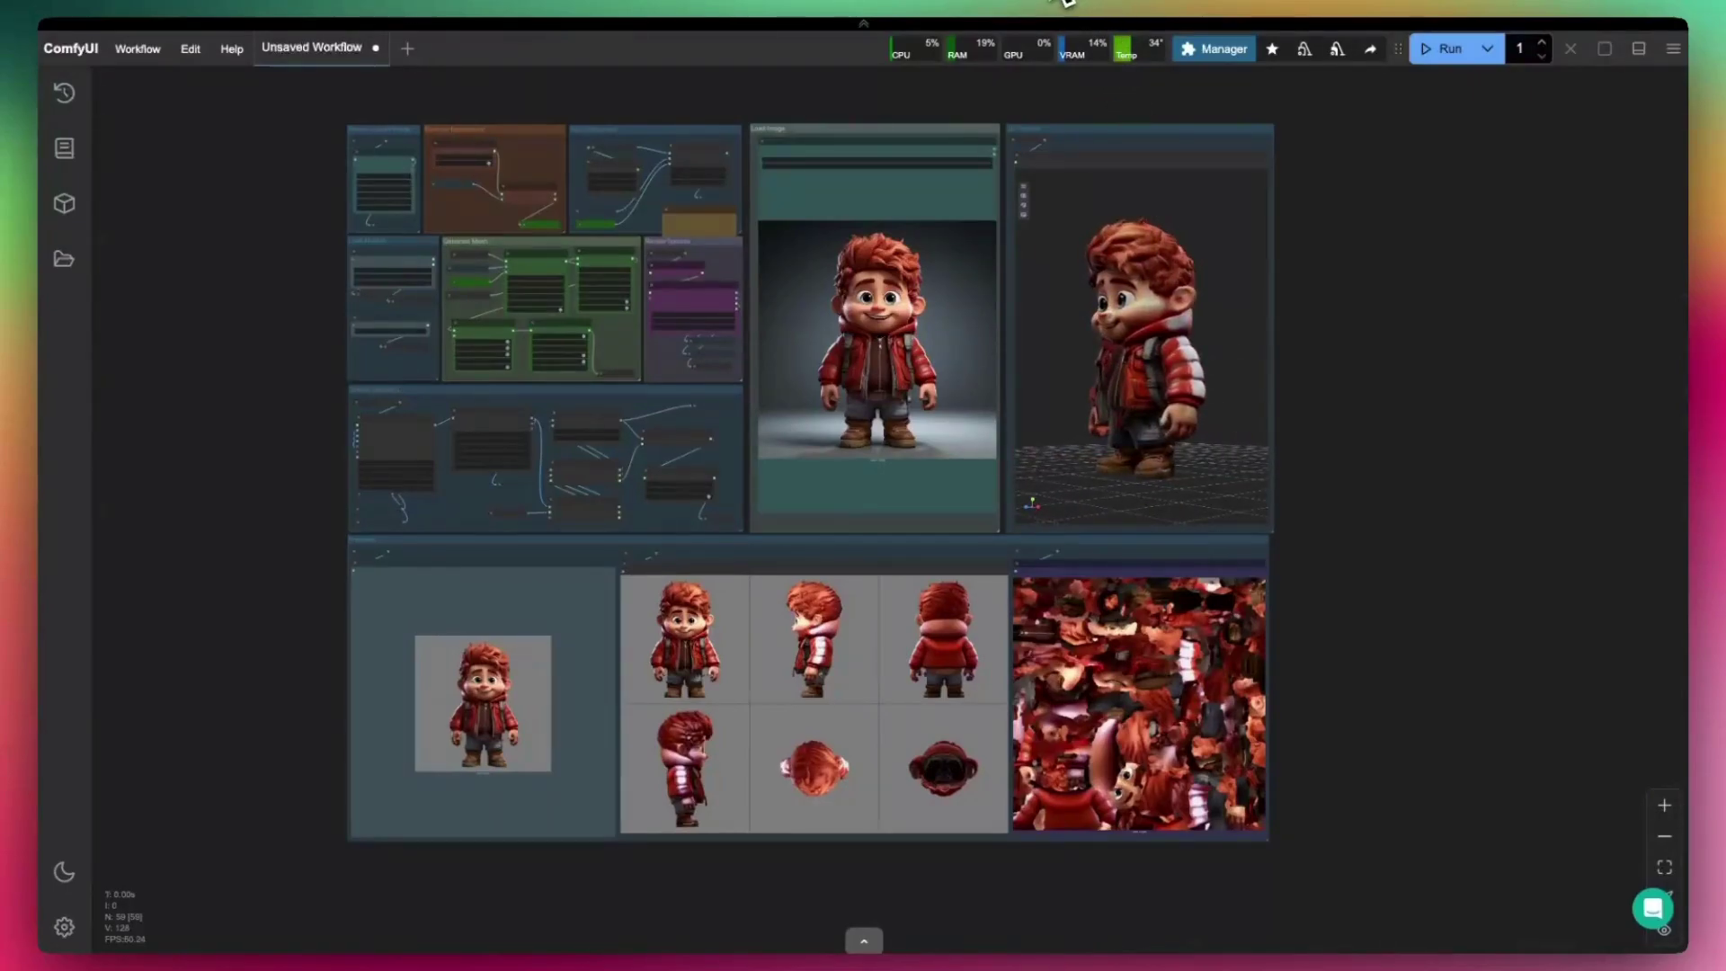
left_click(1140, 6)
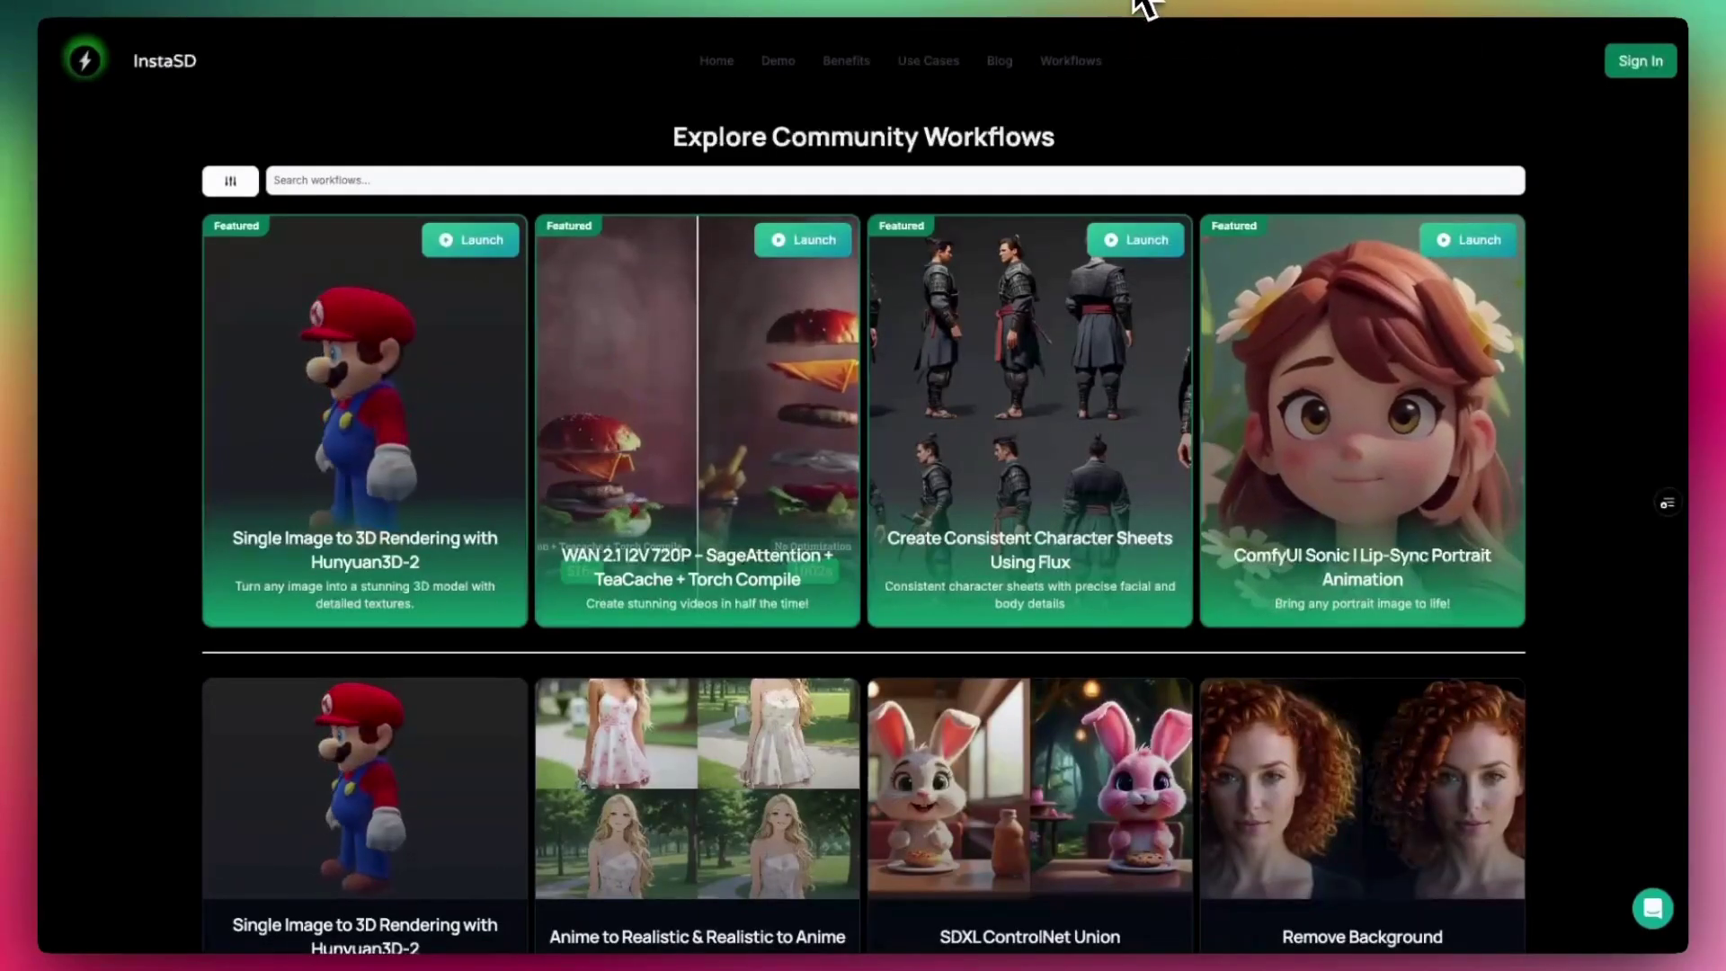
left_click(390, 440)
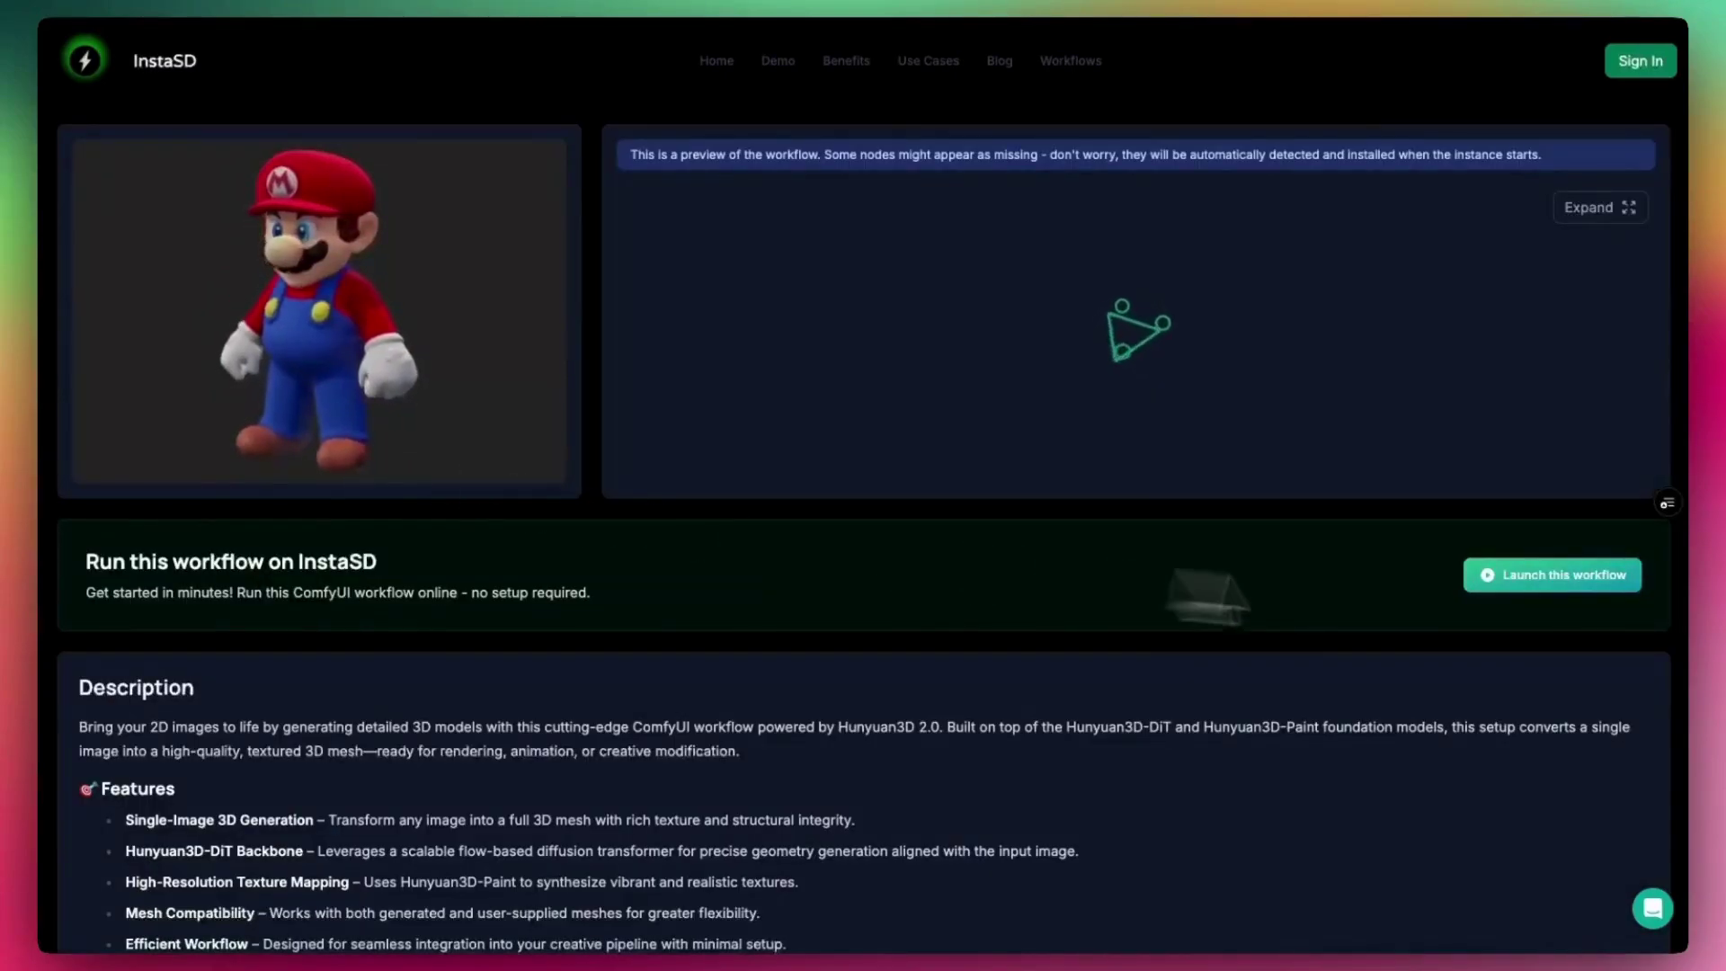
left_click(52, 22)
left_click(951, 6)
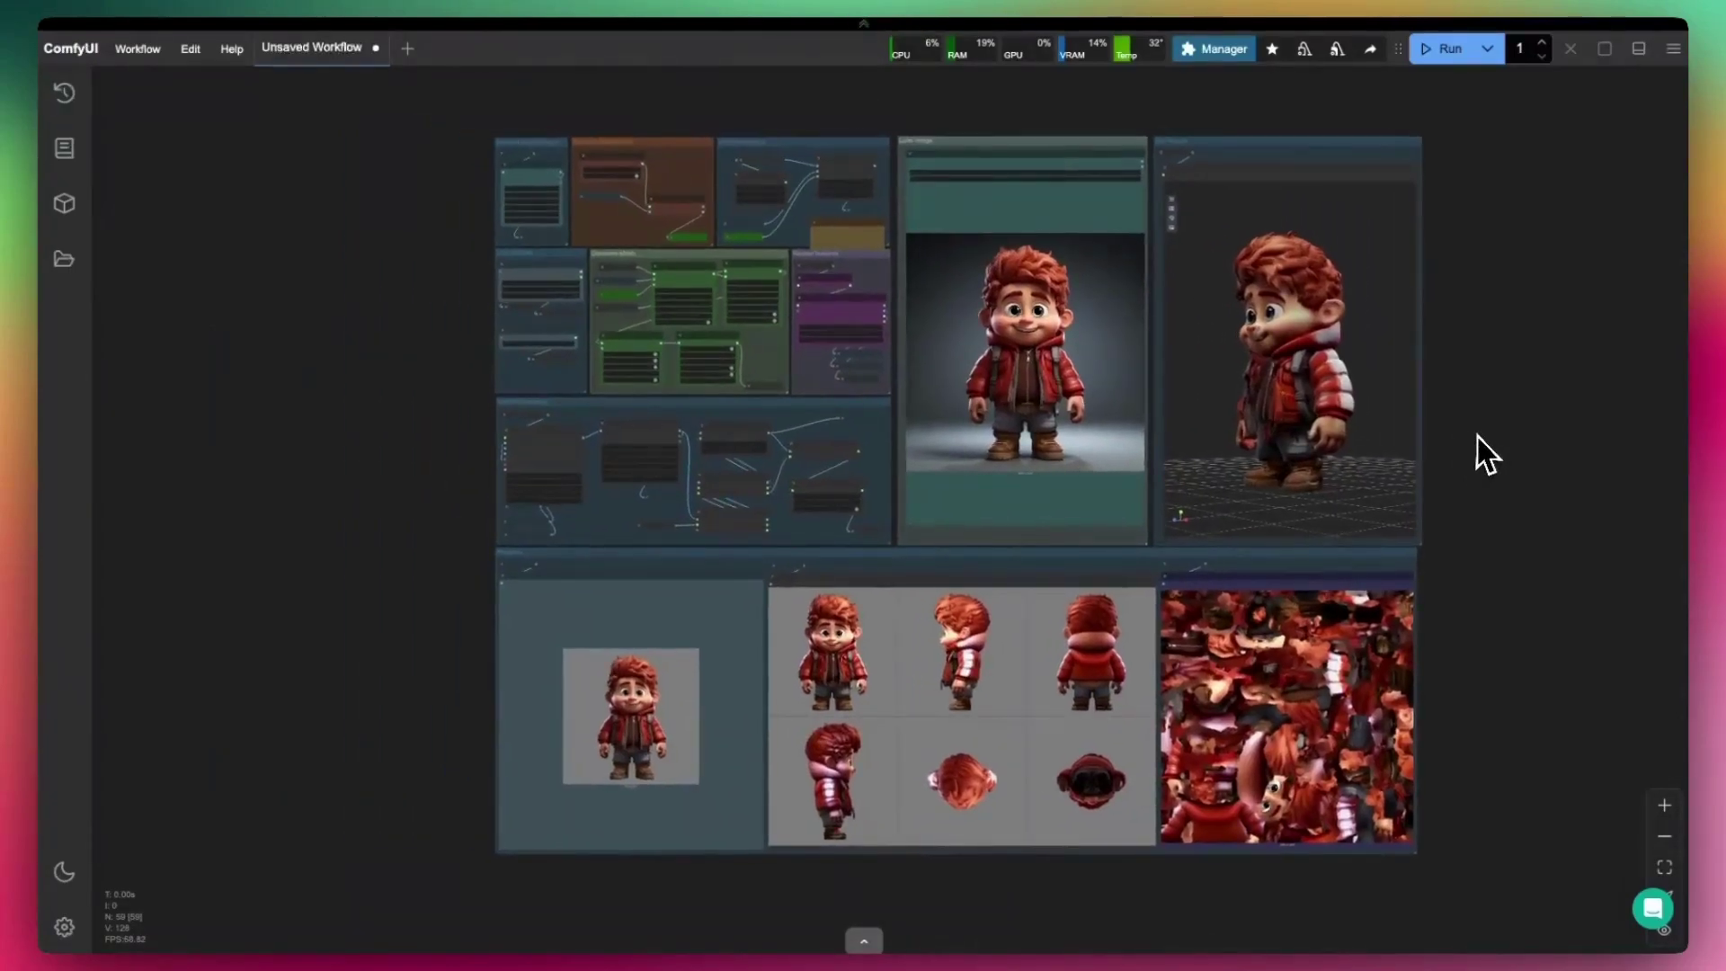
left_click_drag(1488, 454, 1395, 441)
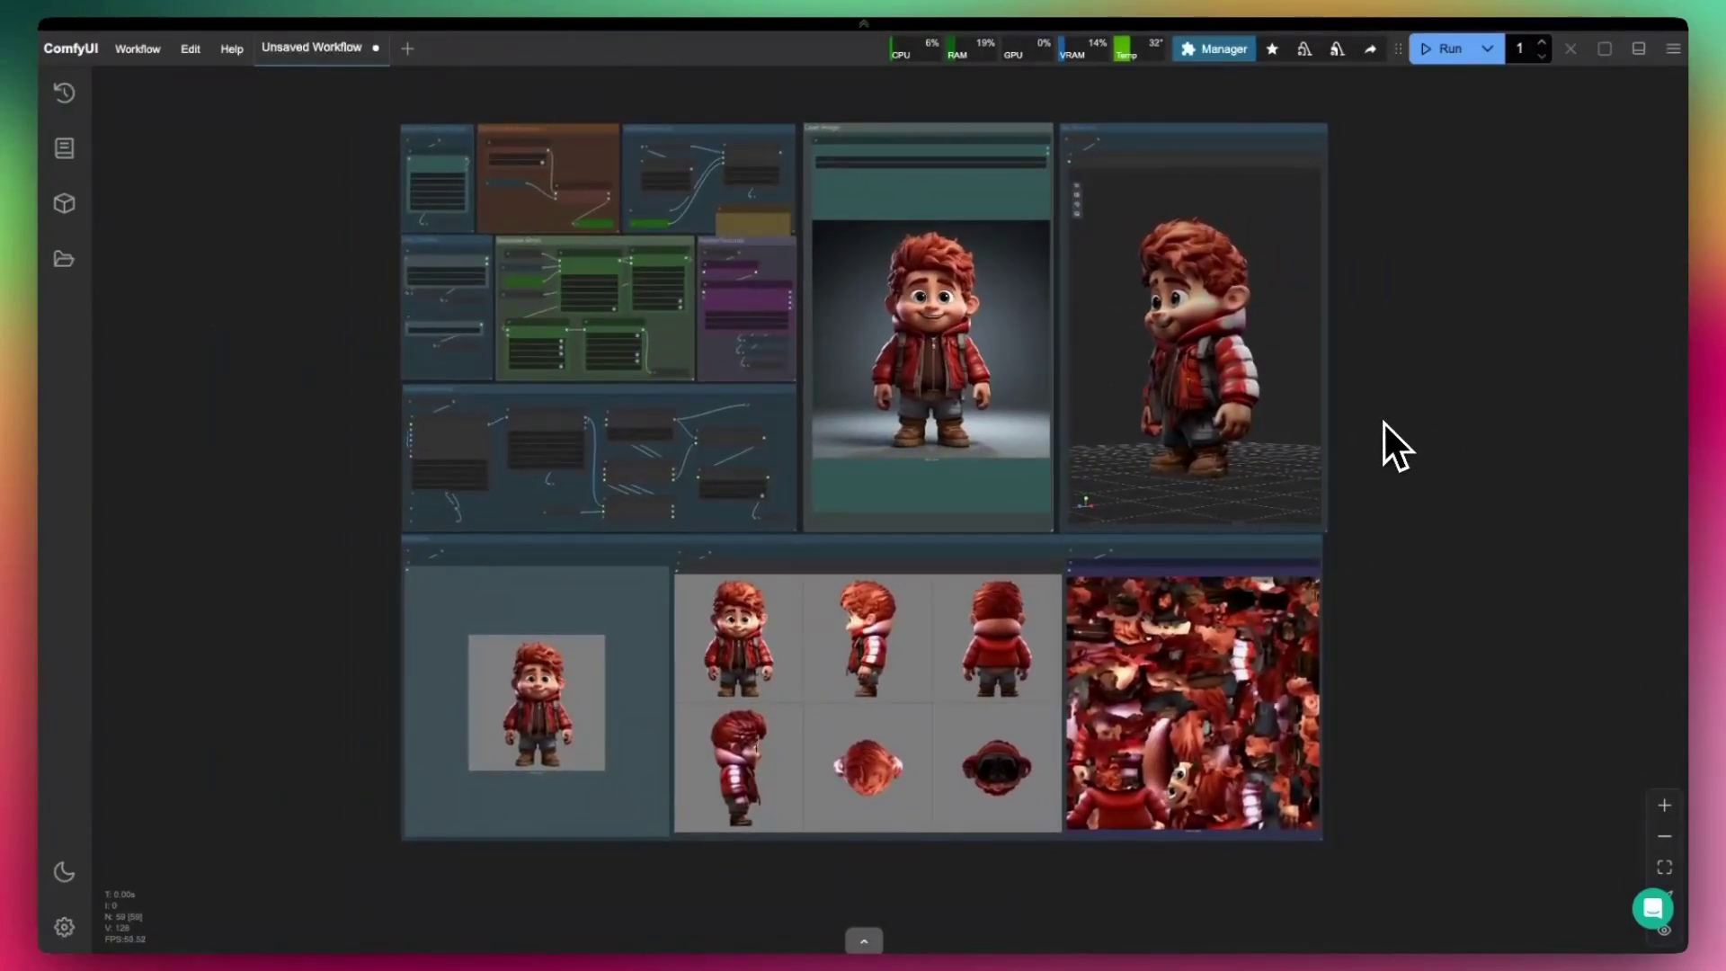